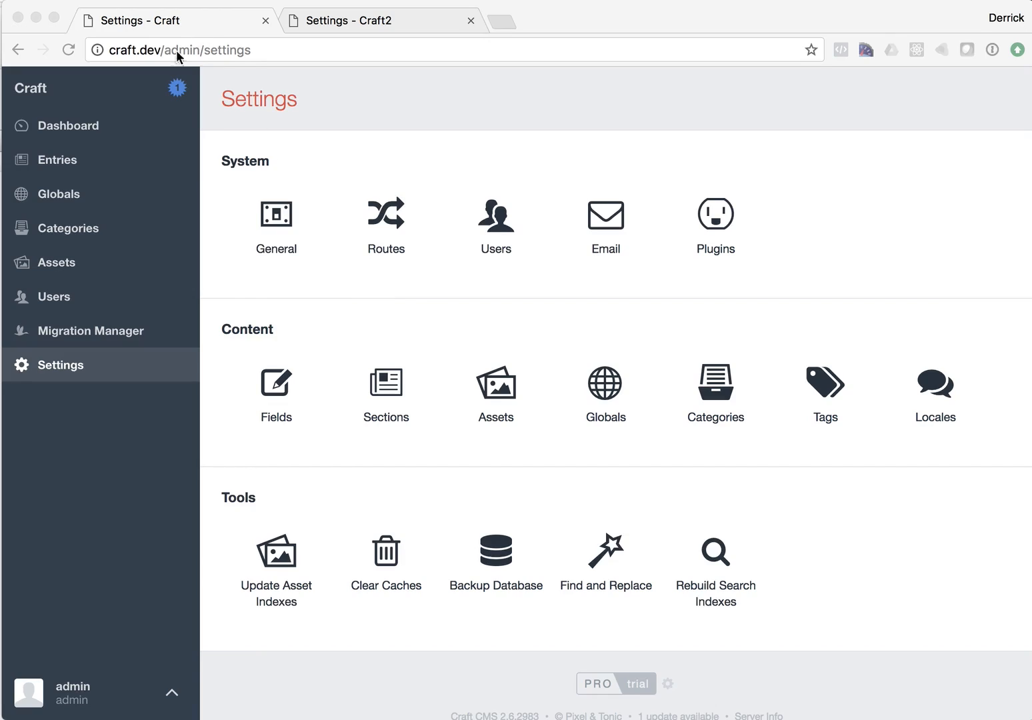
Step: Review the fields and sections that already exist on the Craft2 site
{"action": "left_click", "coordinate": [317, 20]}
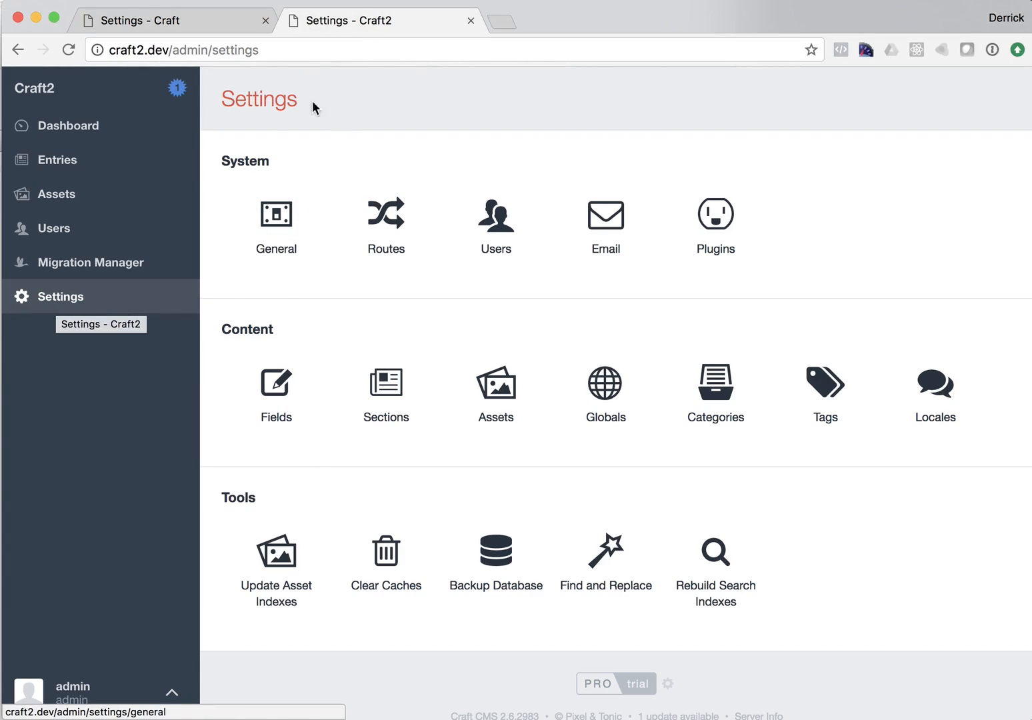
{"action": "left_click", "coordinate": [276, 387]}
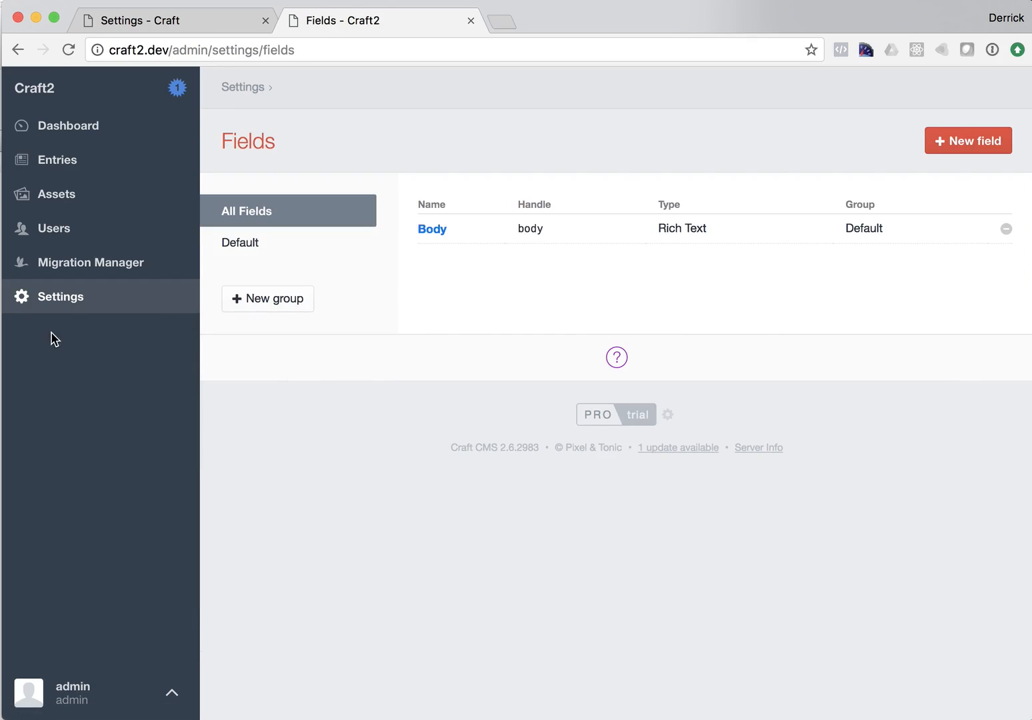
{"action": "left_click", "coordinate": [64, 300]}
{"action": "left_click", "coordinate": [409, 401]}
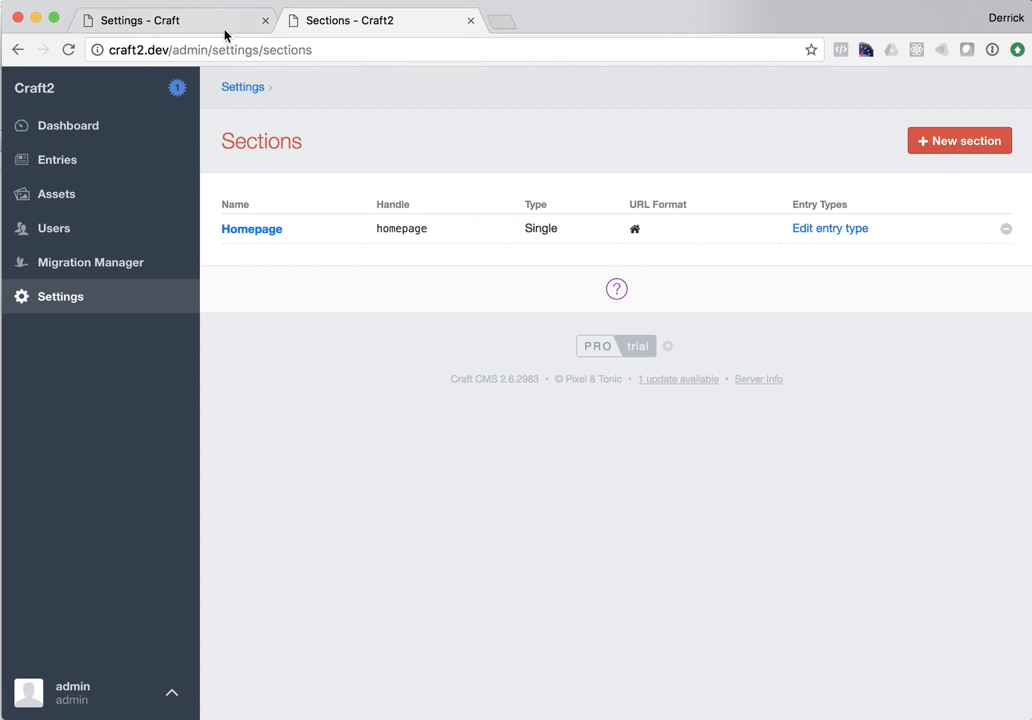
Step: Review the fields and sections defined on the original Craft site
{"action": "left_click", "coordinate": [196, 25]}
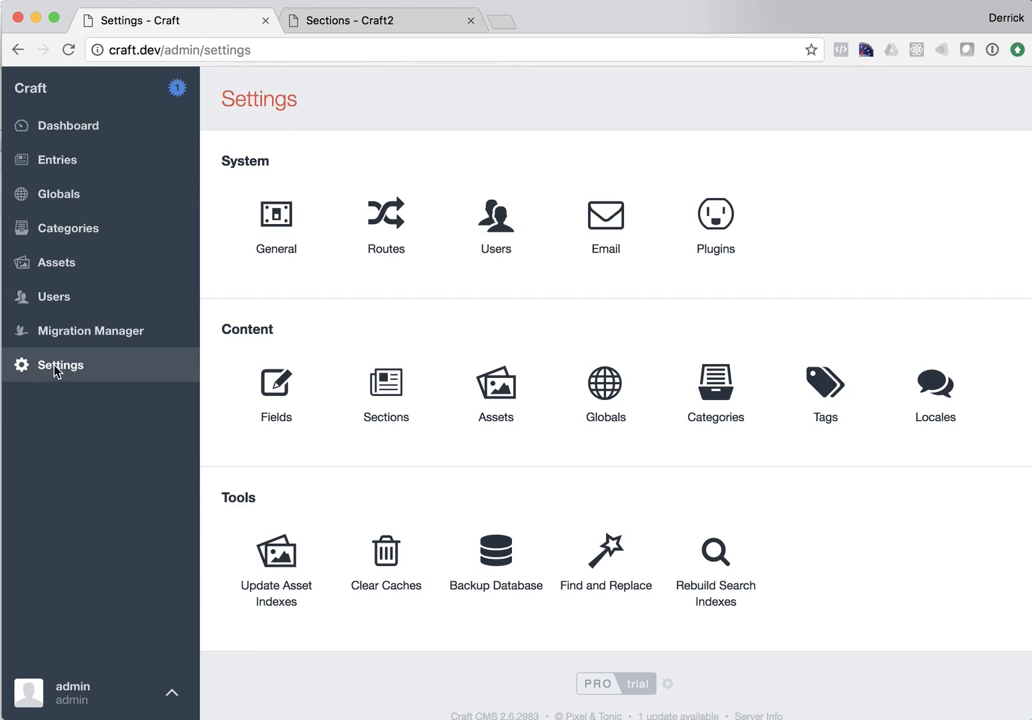
{"action": "left_click", "coordinate": [277, 388]}
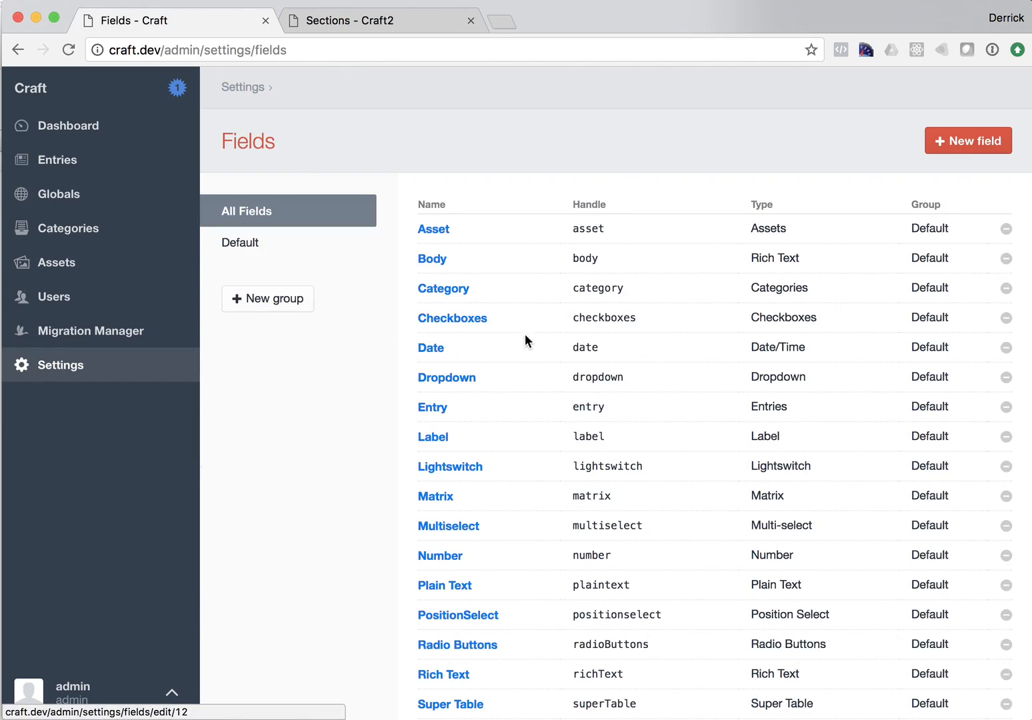
{"action": "scroll", "coordinate": [224, 337], "scroll_direction": "down", "scroll_amount": 1}
{"action": "left_click", "coordinate": [78, 369]}
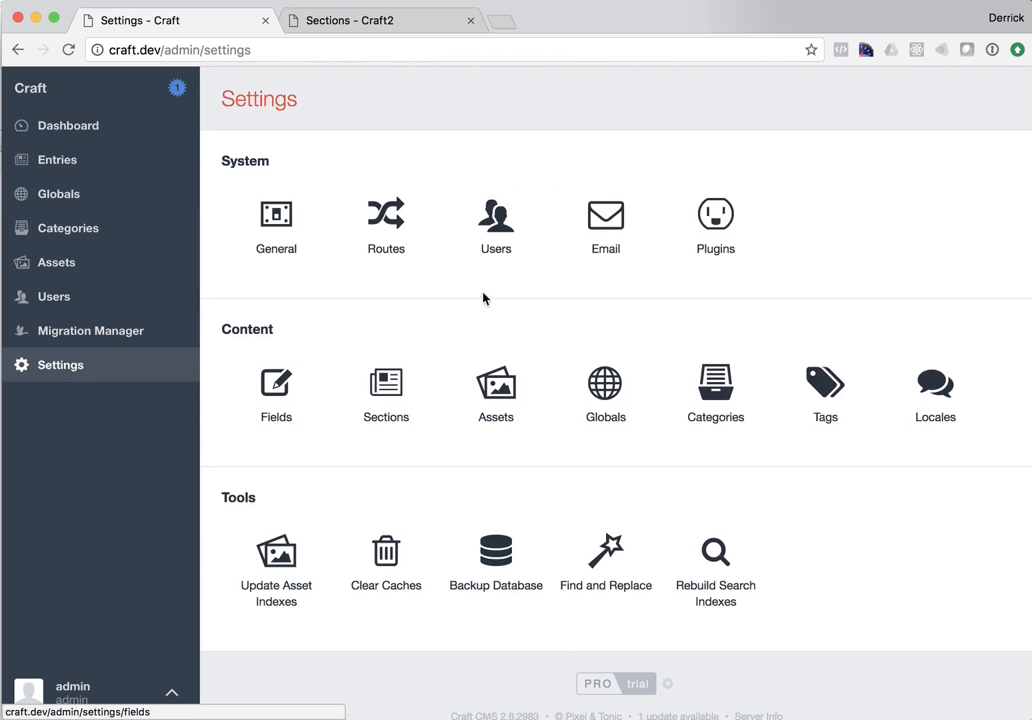
{"action": "left_click", "coordinate": [377, 386]}
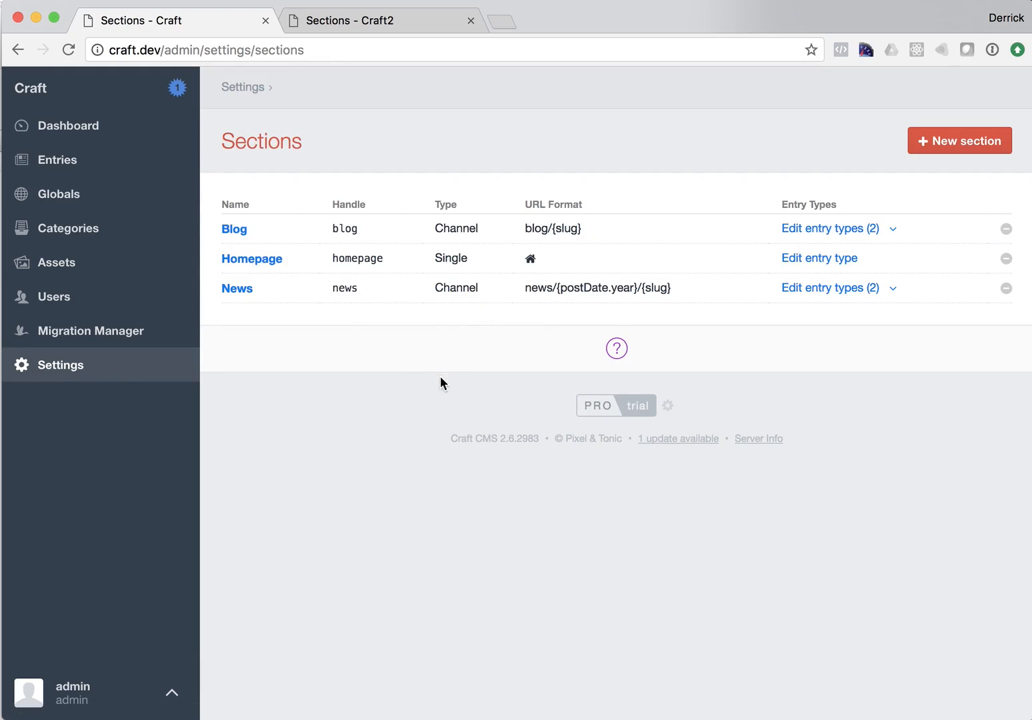
Step: In Migration Manager, select the Asset, Body, Checkboxes, Date, Dropdown, Lightswitch and Matrix fields for migration
{"action": "left_click", "coordinate": [78, 349]}
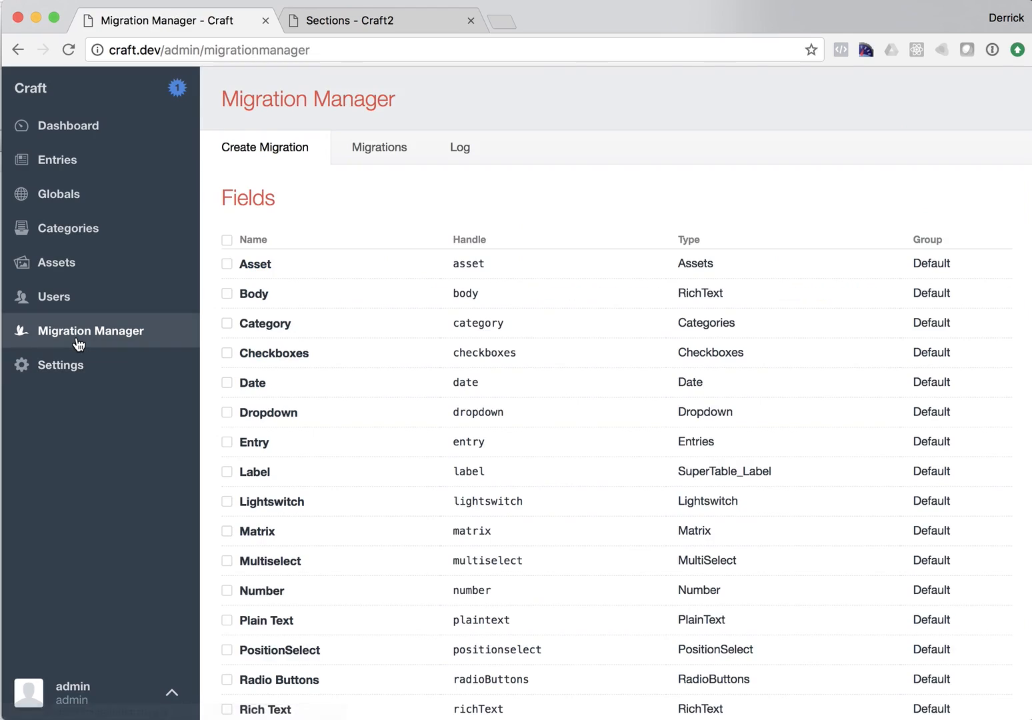
{"action": "left_click", "coordinate": [244, 266]}
{"action": "left_click", "coordinate": [242, 293]}
{"action": "left_click", "coordinate": [230, 354]}
{"action": "left_click", "coordinate": [229, 383]}
{"action": "left_click", "coordinate": [228, 412]}
{"action": "scroll", "coordinate": [277, 421], "scroll_direction": "down", "scroll_amount": 3}
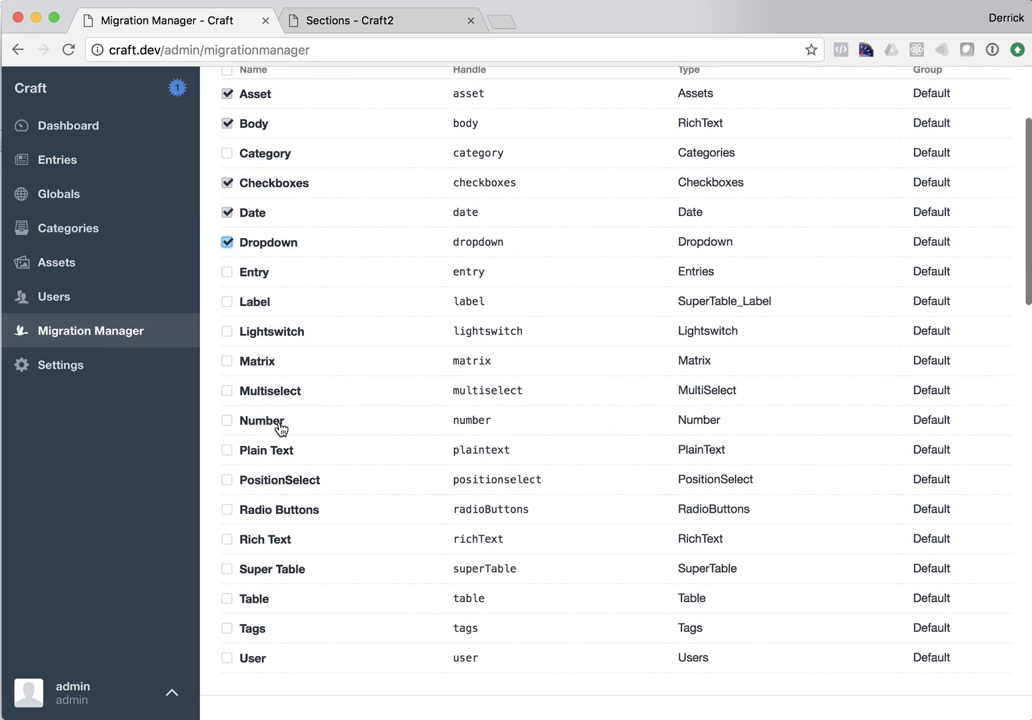
{"action": "left_click", "coordinate": [234, 336]}
{"action": "left_click", "coordinate": [228, 362]}
Step: Select all sections (Blog, Homepage, News) and create the migration
{"action": "scroll", "coordinate": [476, 376], "scroll_direction": "down", "scroll_amount": 10}
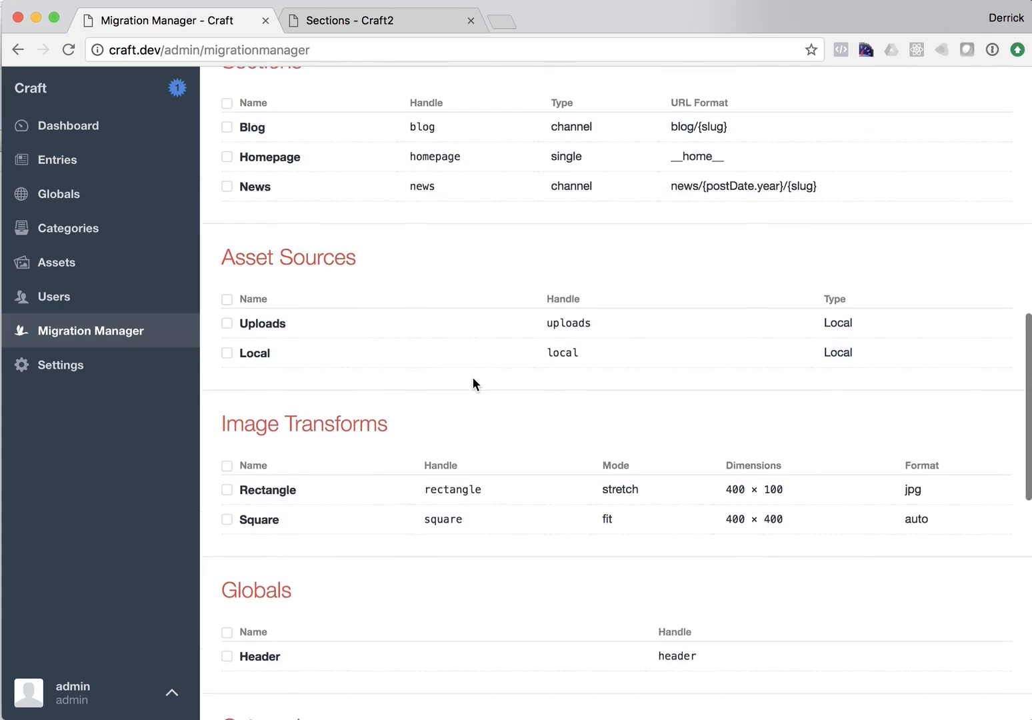
{"action": "scroll", "coordinate": [471, 377], "scroll_direction": "up", "scroll_amount": 1}
{"action": "left_click", "coordinate": [227, 139]}
{"action": "scroll", "coordinate": [429, 247], "scroll_direction": "down", "scroll_amount": 12}
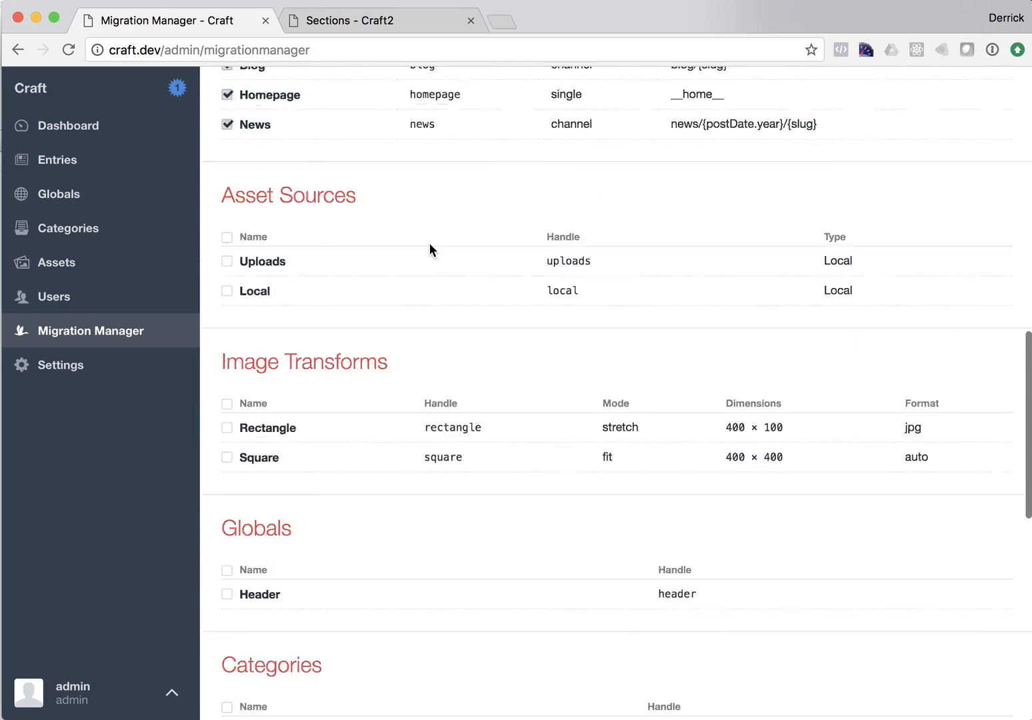
{"action": "left_click", "coordinate": [307, 545]}
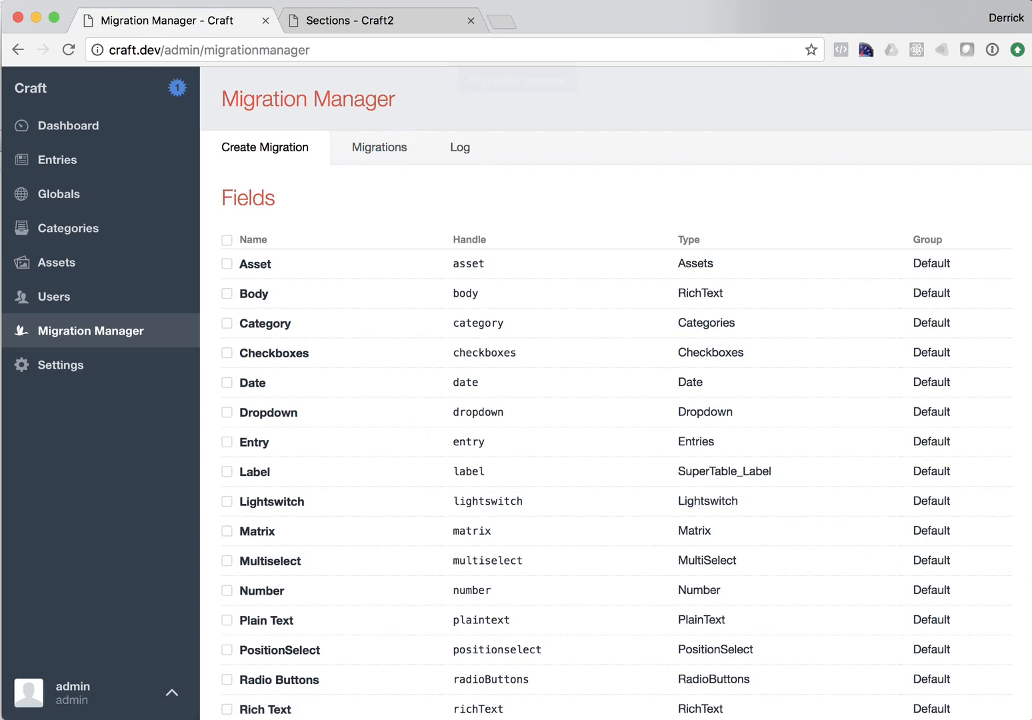
Step: Switch to the terminal and stage all changes in the craft project with git add
{"action": "key", "text": "super+Tab"}
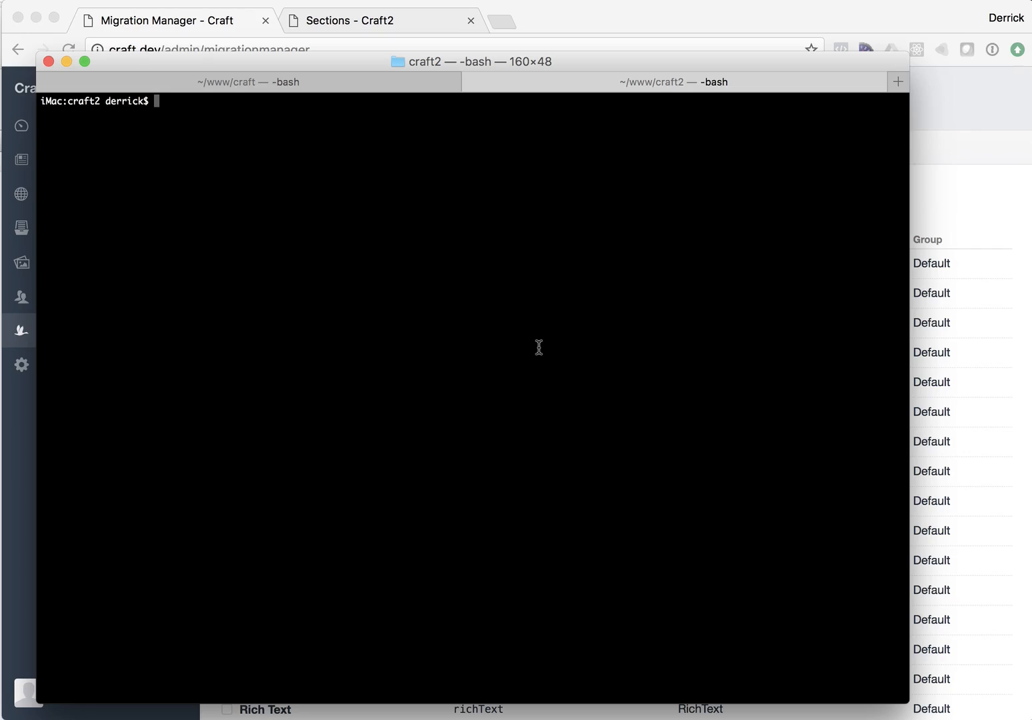
{"action": "left_click", "coordinate": [410, 83]}
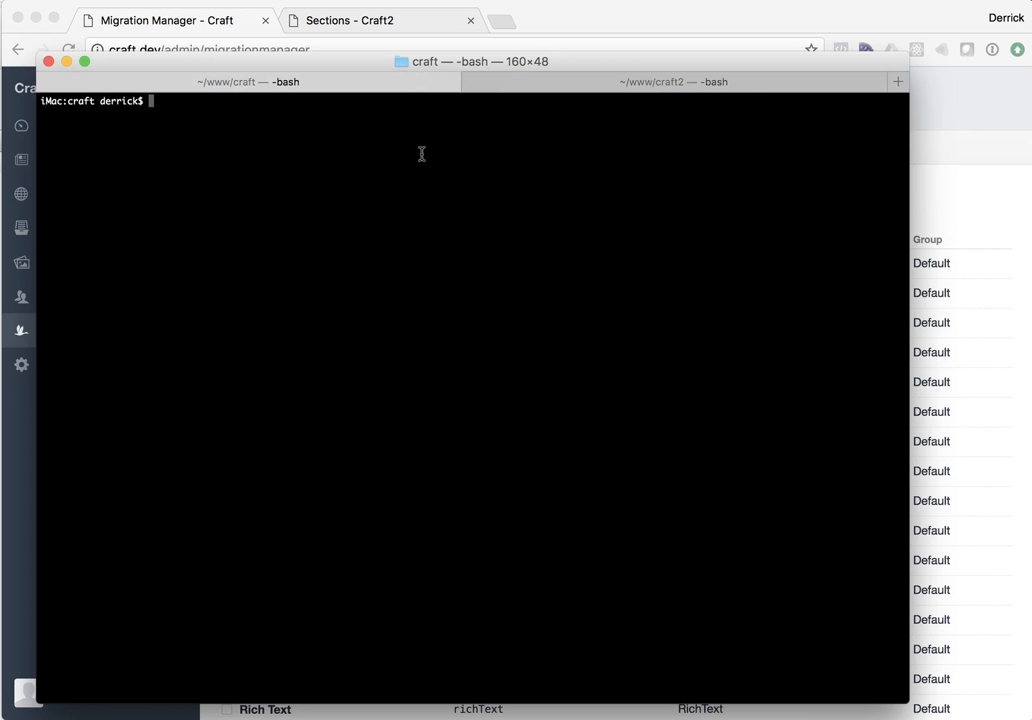
{"action": "type", "text": "git add ."}
{"action": "key", "text": "Return"}
Step: Commit the changes with the message 'migration' and push them to the remote
{"action": "type", "text": "git co"}
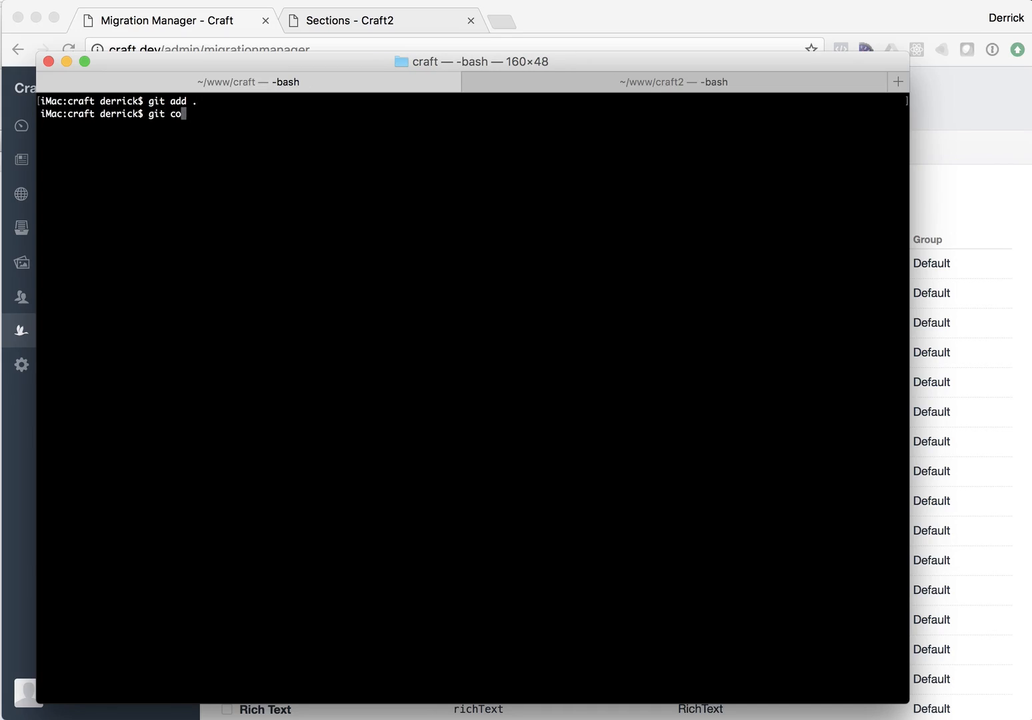
{"action": "type", "text": "mmit -am 'migration'"}
{"action": "key", "text": "Return"}
{"action": "type", "text": "git push"}
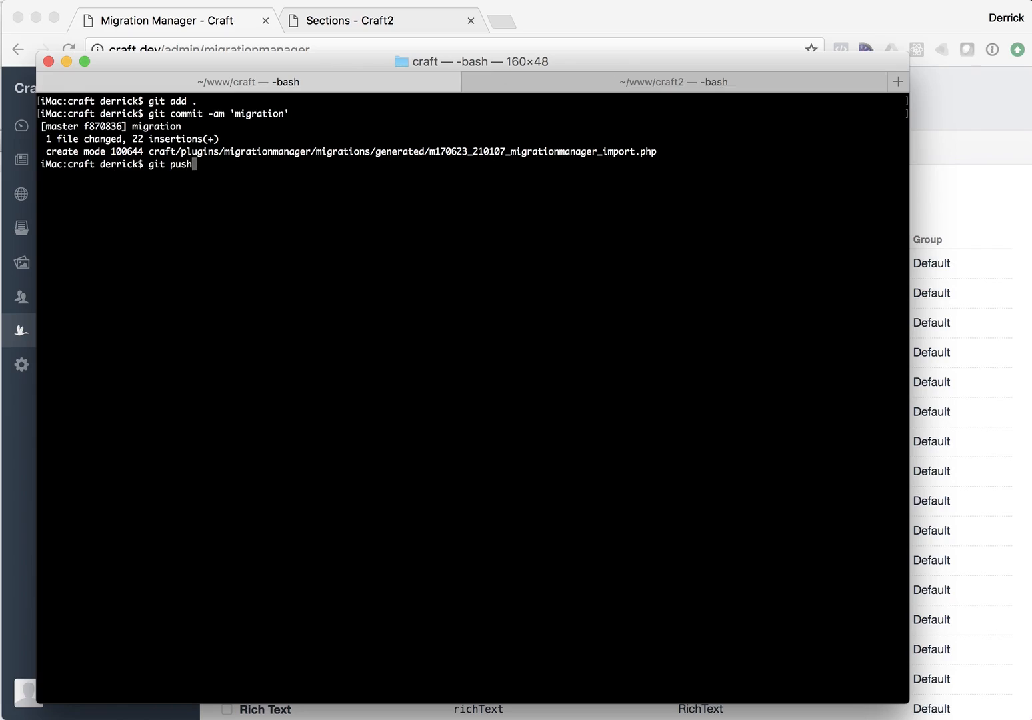
{"action": "key", "text": "Return"}
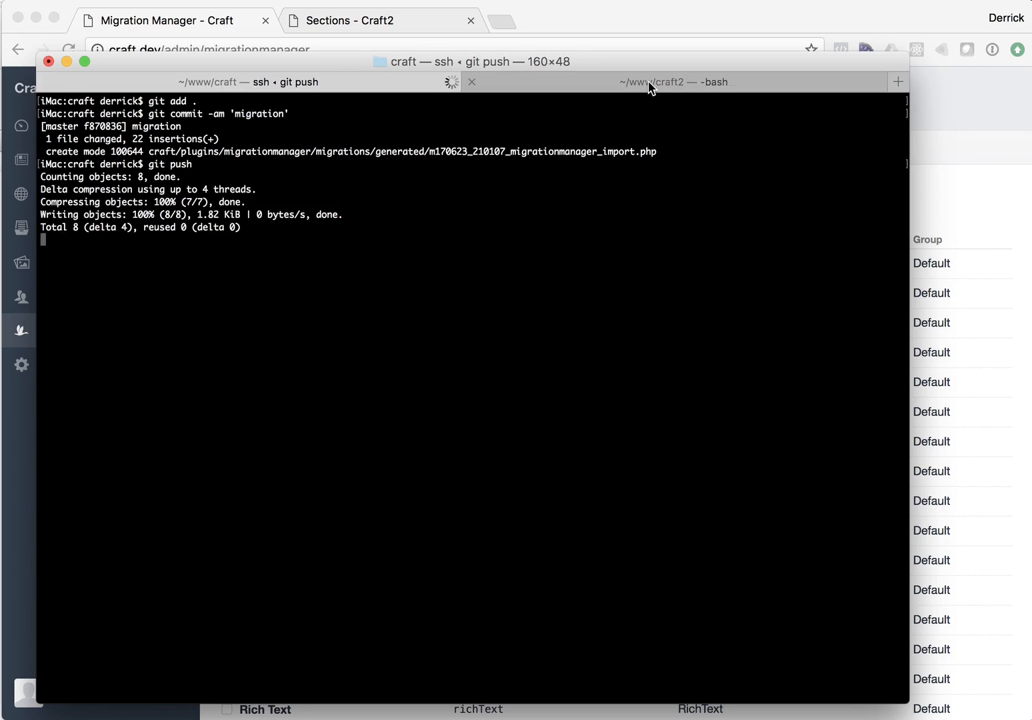
Step: In the craft2 project's terminal, pull the new migration with git pull
{"action": "left_click", "coordinate": [652, 84]}
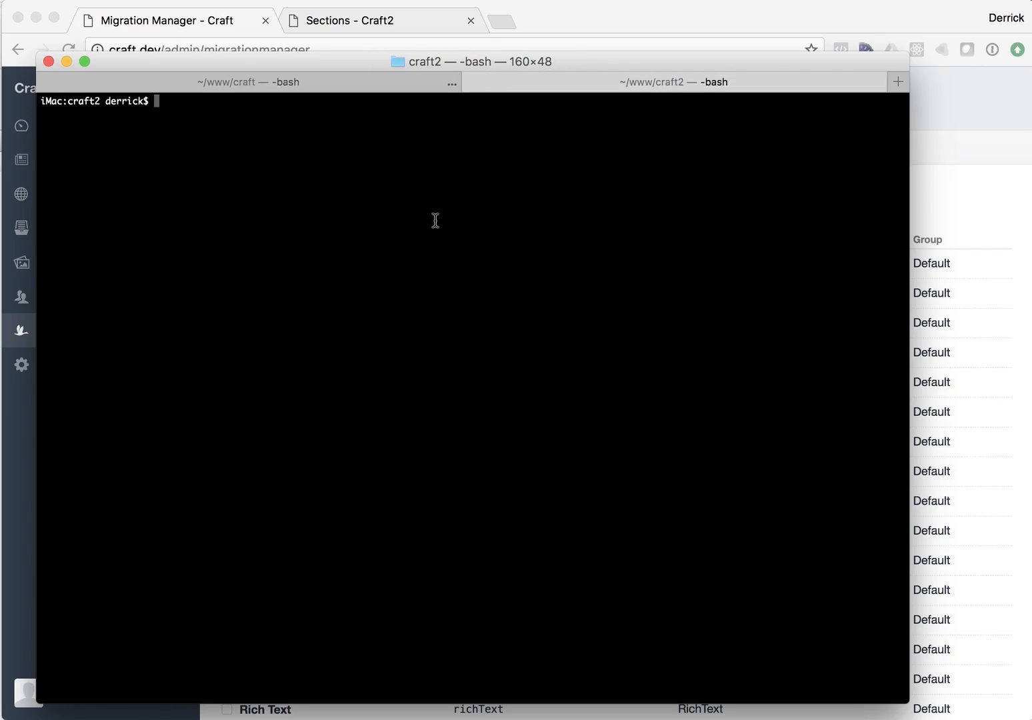
{"action": "type", "text": "git pull"}
{"action": "key", "text": "Return"}
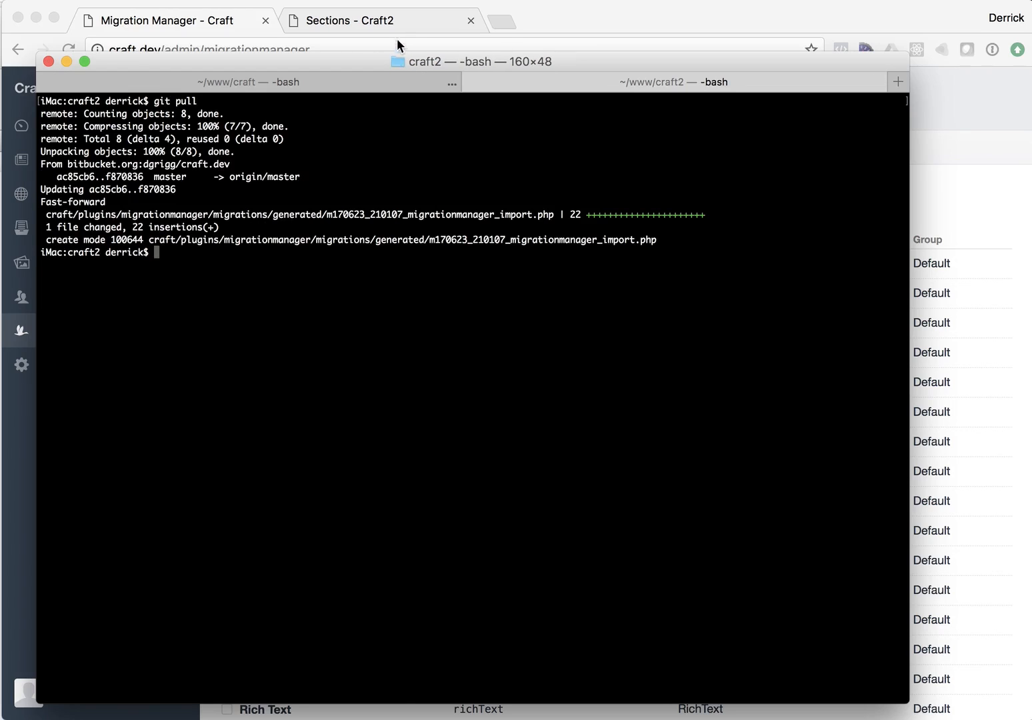
Step: On the Craft2 site, open Migration Manager's pending migrations and run the migration
{"action": "left_click", "coordinate": [372, 22]}
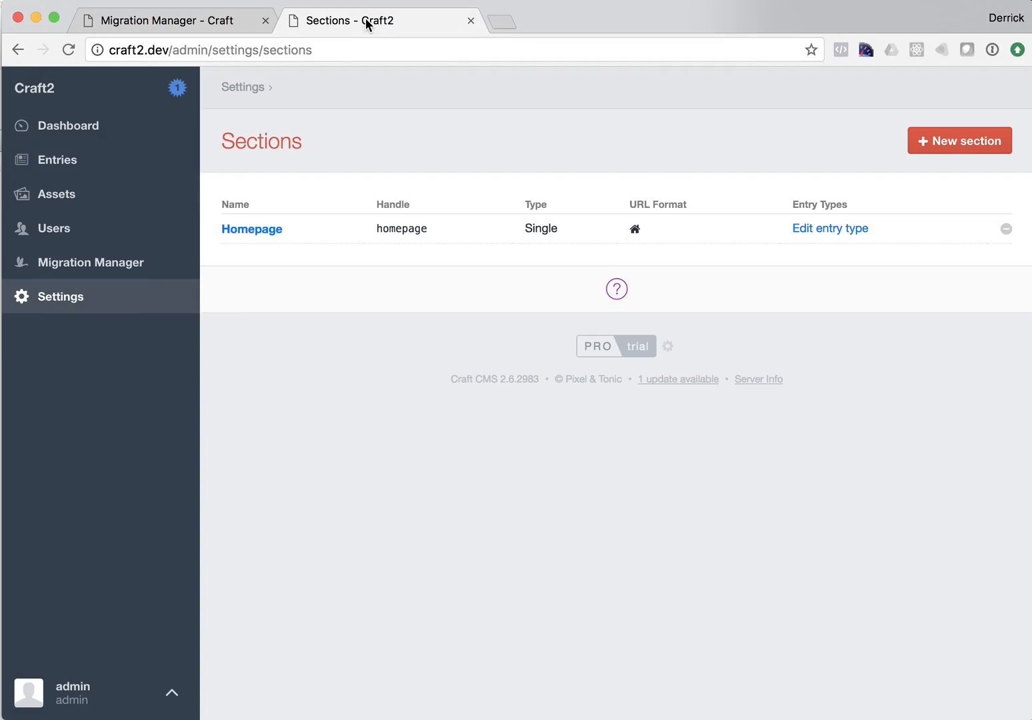
{"action": "left_click", "coordinate": [105, 265]}
{"action": "left_click", "coordinate": [387, 152]}
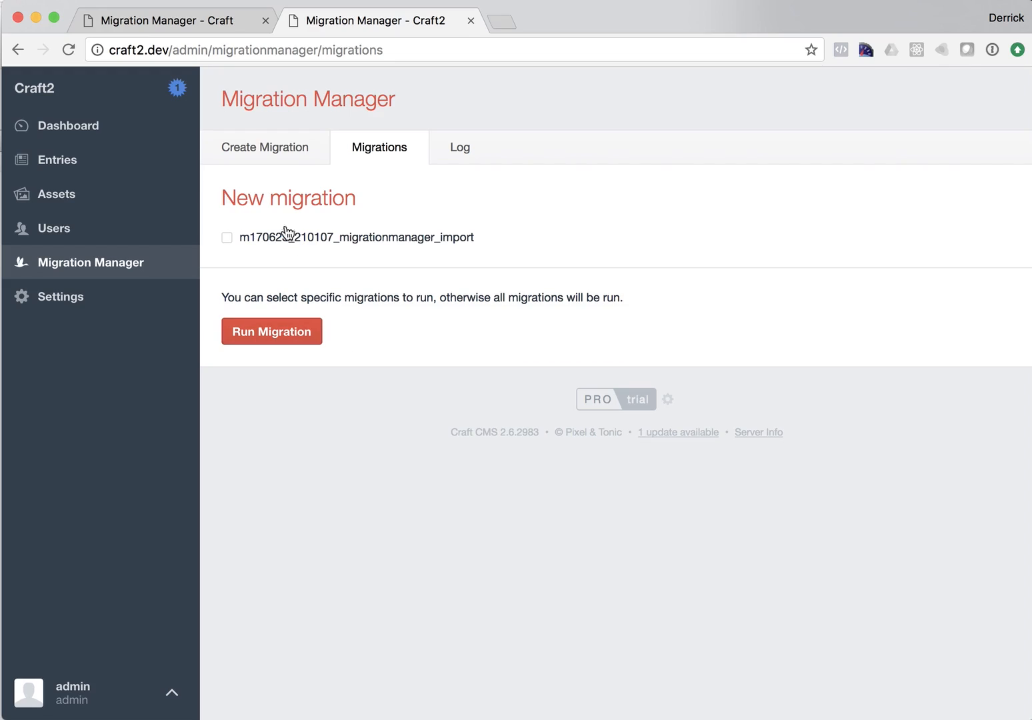
{"action": "left_click", "coordinate": [267, 337]}
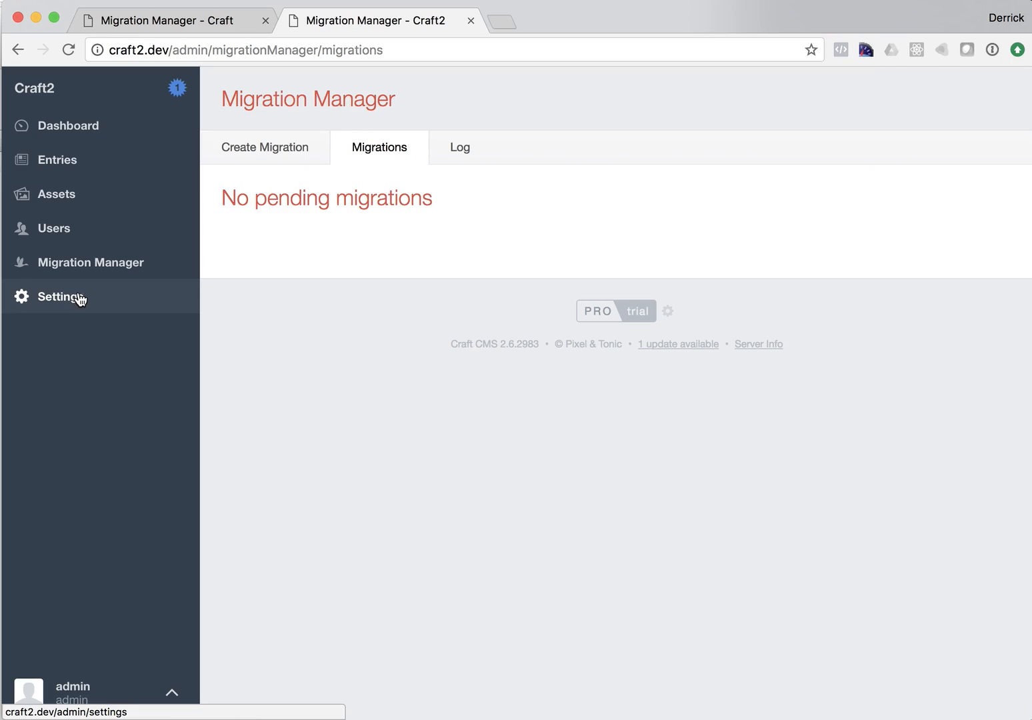
Step: Check the imported fields, sections and the Blog entry type's field layout on Craft2
{"action": "left_click", "coordinate": [62, 306]}
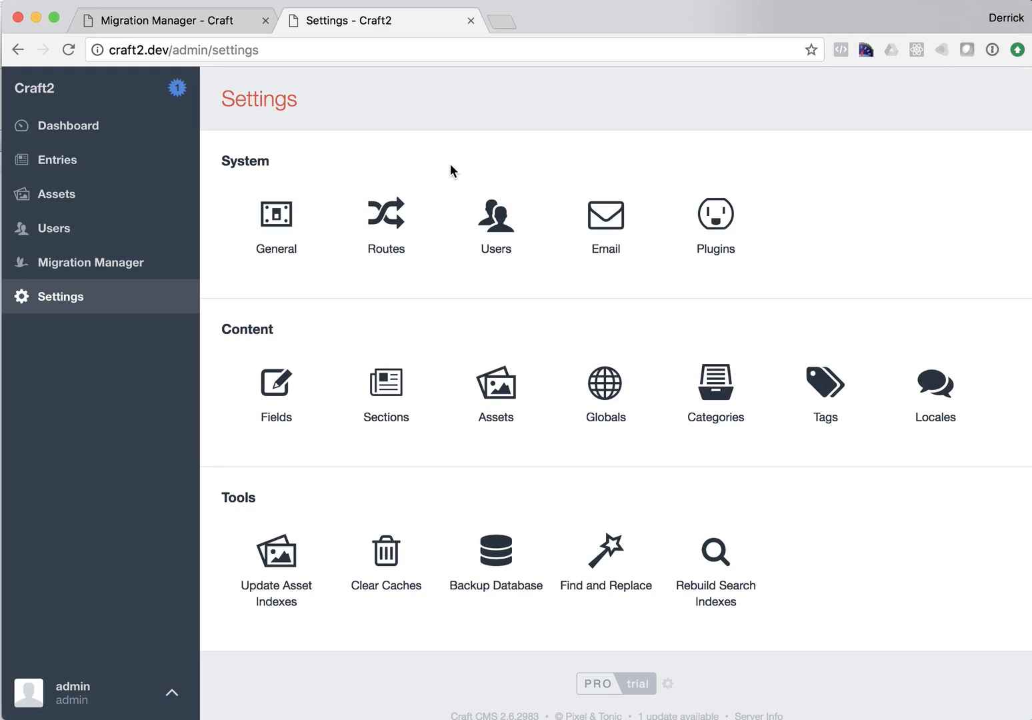
{"action": "left_click", "coordinate": [283, 416]}
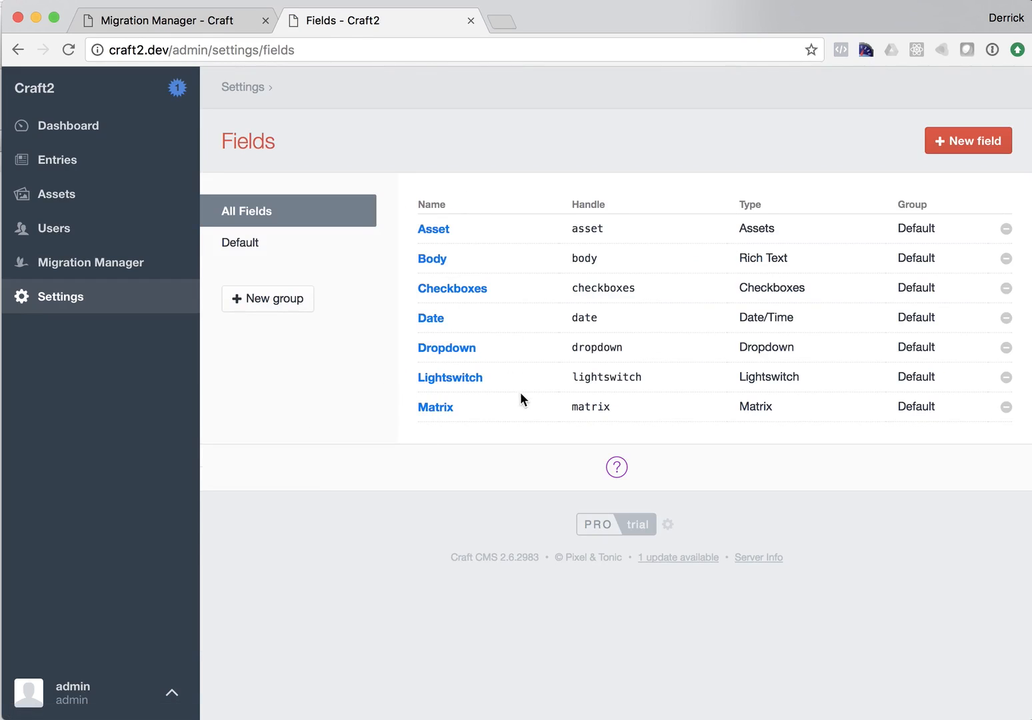
{"action": "left_click", "coordinate": [70, 300]}
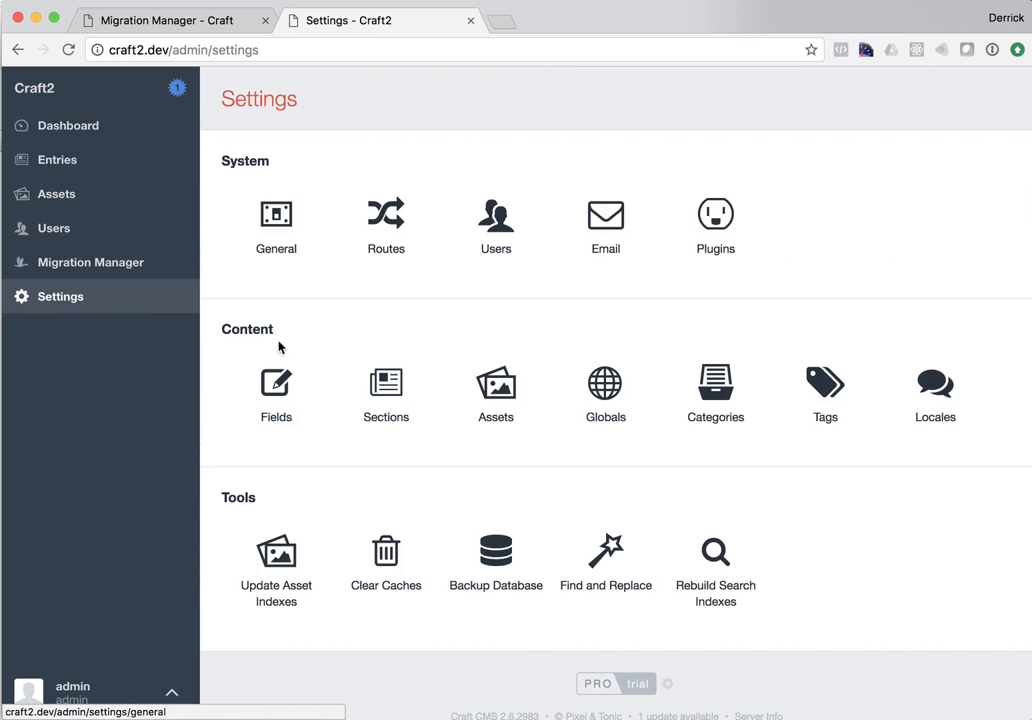
{"action": "left_click", "coordinate": [363, 408]}
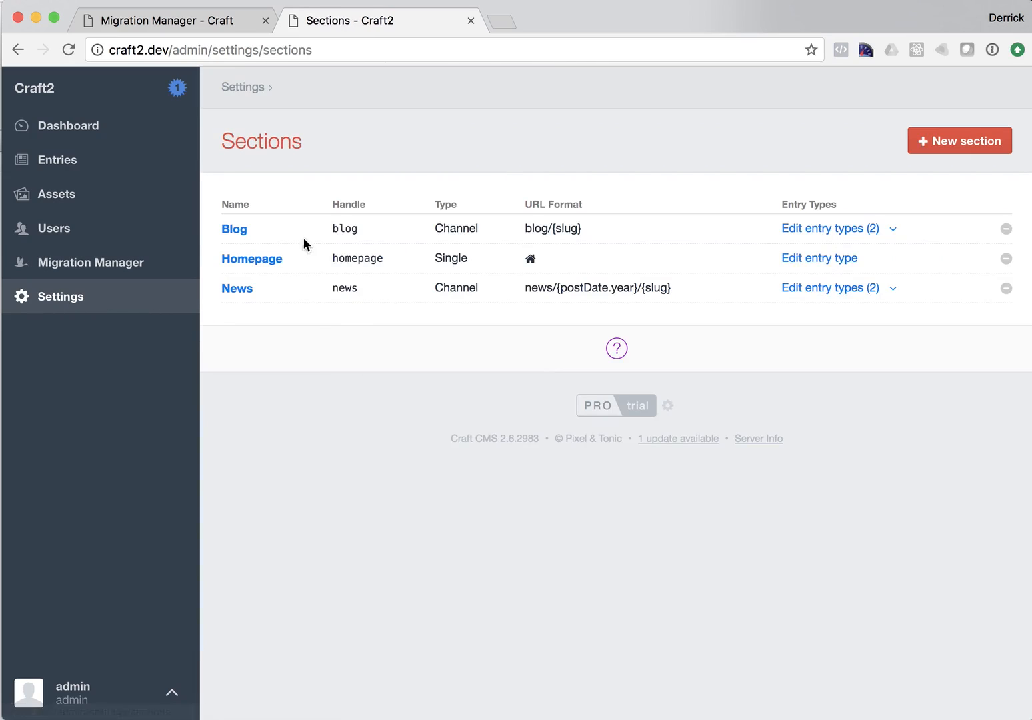
{"action": "left_click", "coordinate": [811, 229]}
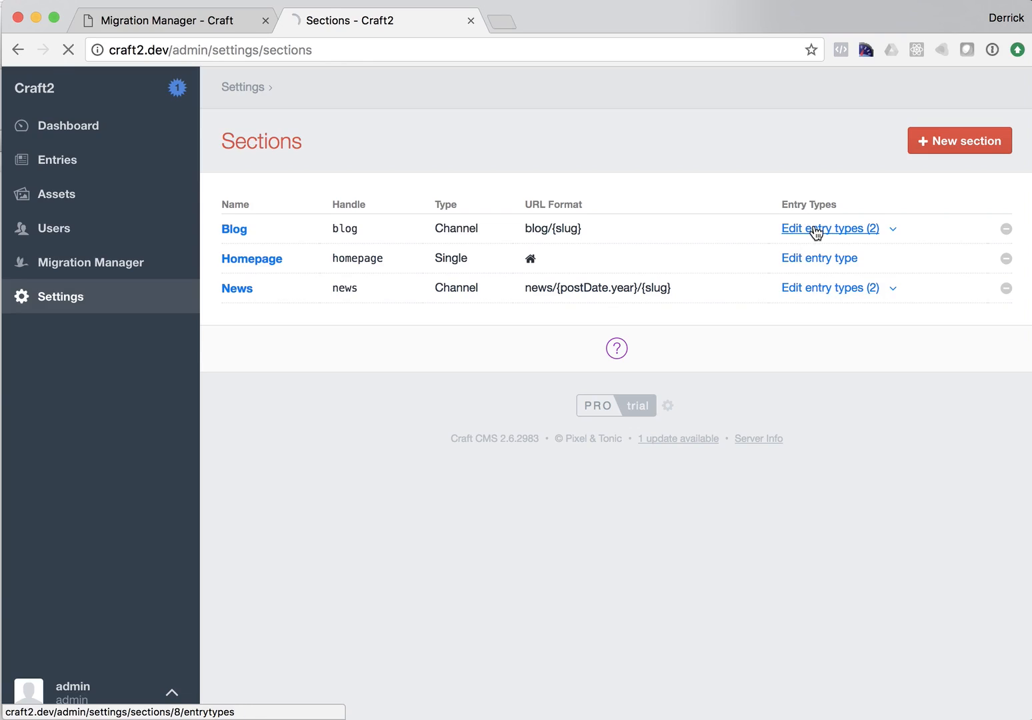
{"action": "left_click", "coordinate": [234, 232]}
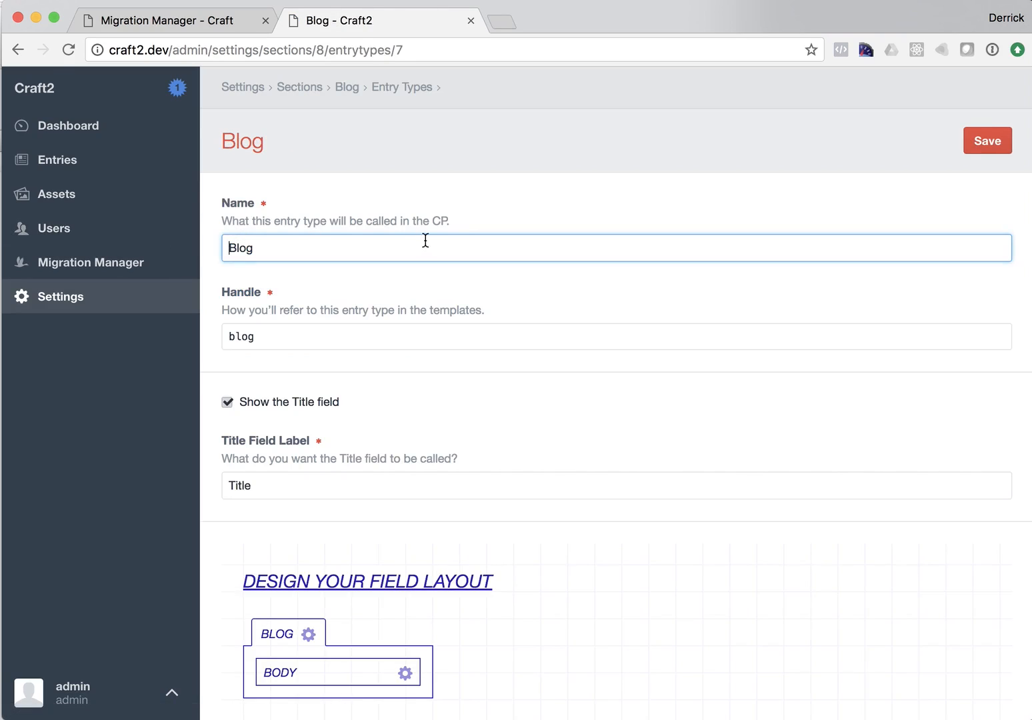
{"action": "scroll", "coordinate": [408, 288], "scroll_direction": "down", "scroll_amount": 4}
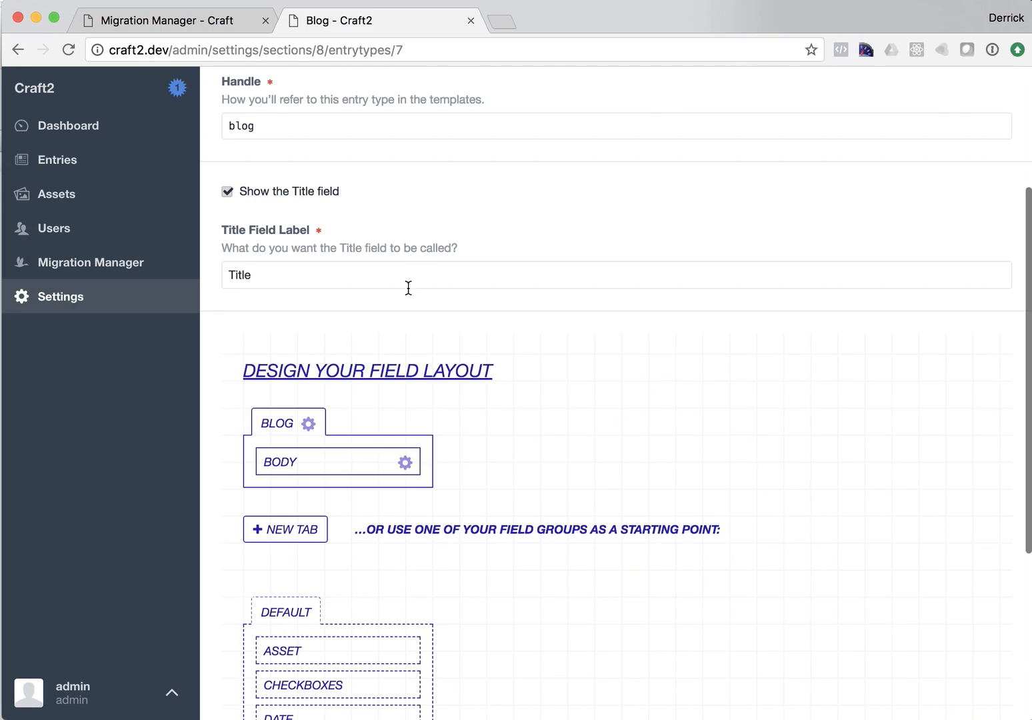
Step: Inspect the imported Matrix field's block type and its Asset and Label sub-fields
{"action": "left_click", "coordinate": [61, 298]}
{"action": "left_click", "coordinate": [283, 386]}
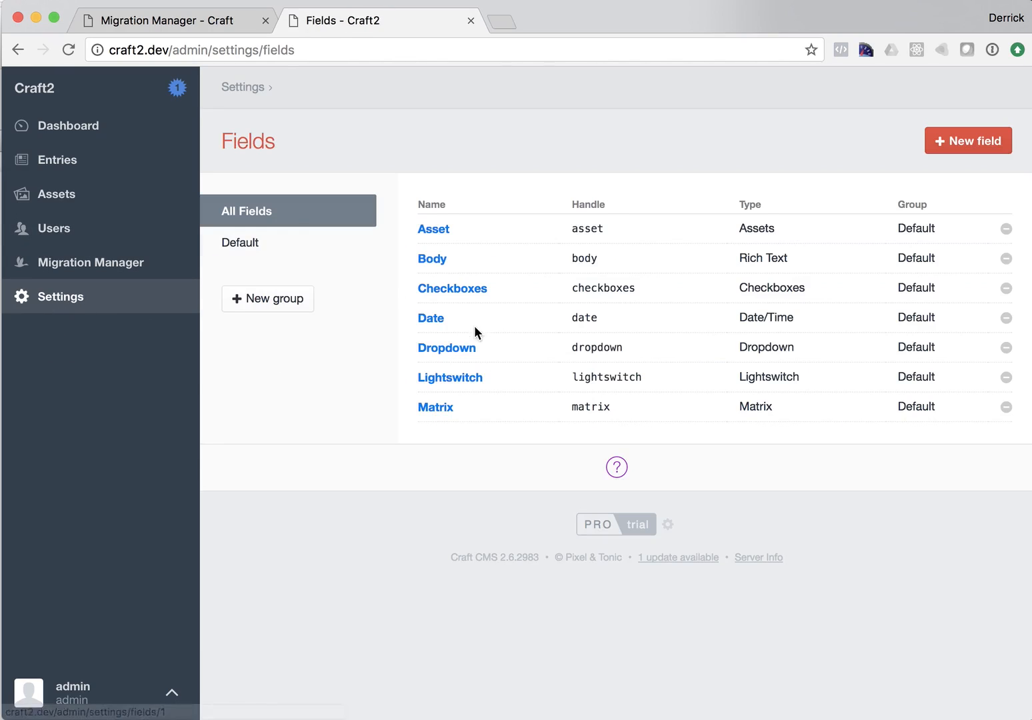
{"action": "left_click", "coordinate": [437, 408]}
{"action": "scroll", "coordinate": [447, 407], "scroll_direction": "down", "scroll_amount": 8}
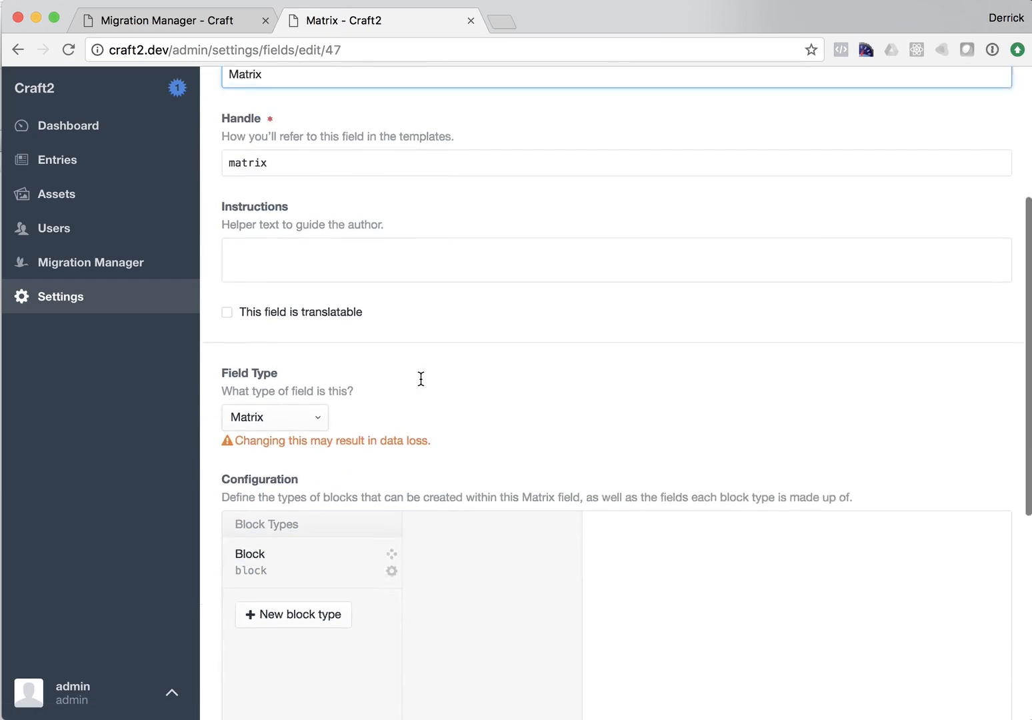
{"action": "left_click", "coordinate": [259, 294]}
{"action": "left_click", "coordinate": [467, 296]}
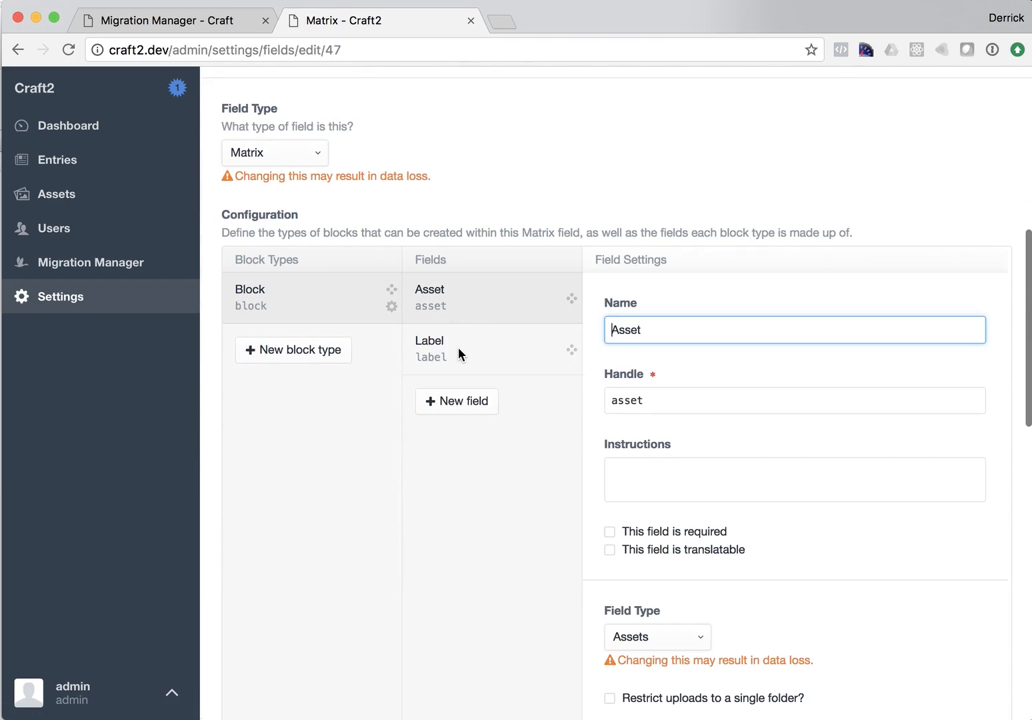
{"action": "left_click", "coordinate": [506, 361]}
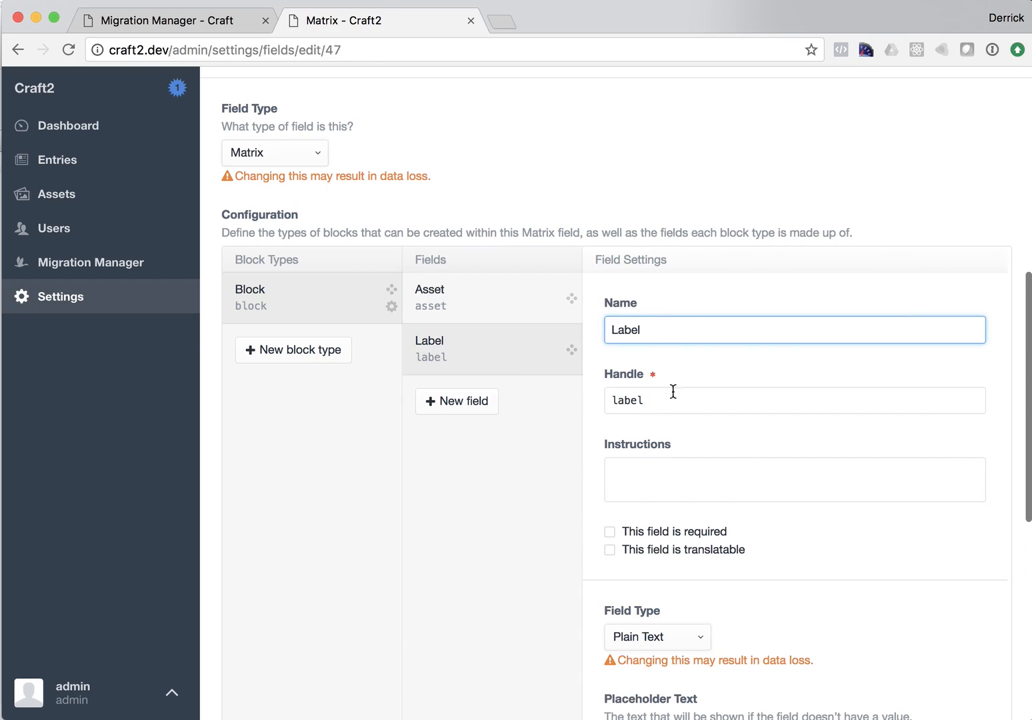
Step: Switch back to the original Craft site and open its settings
{"action": "left_click", "coordinate": [135, 20]}
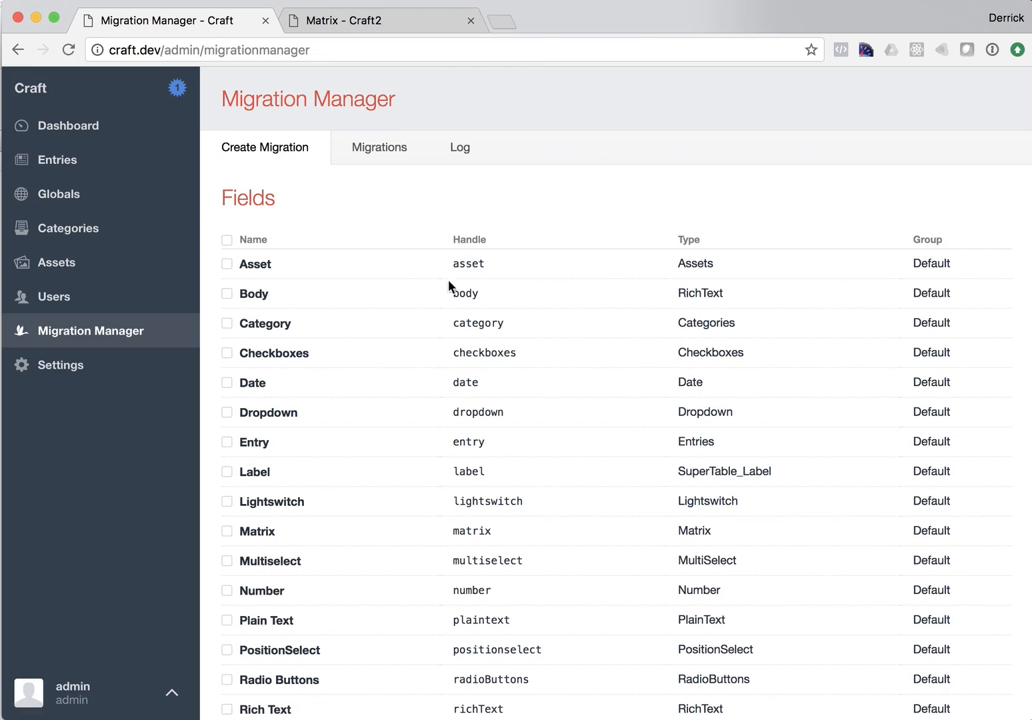
{"action": "scroll", "coordinate": [460, 290], "scroll_direction": "down", "scroll_amount": 2}
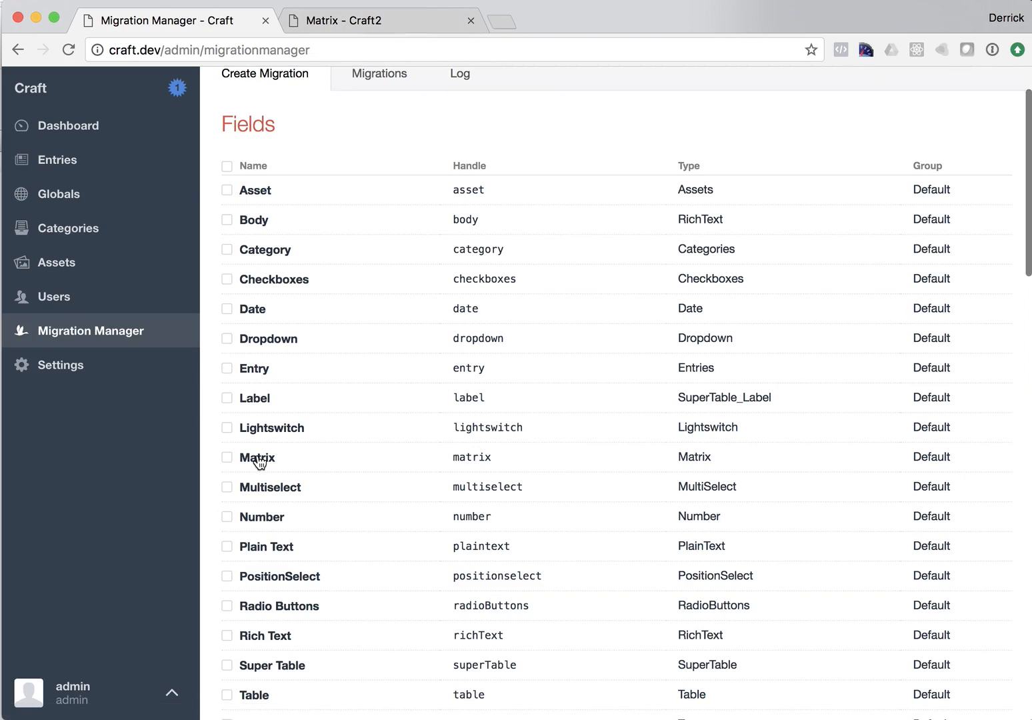
{"action": "left_click", "coordinate": [78, 373]}
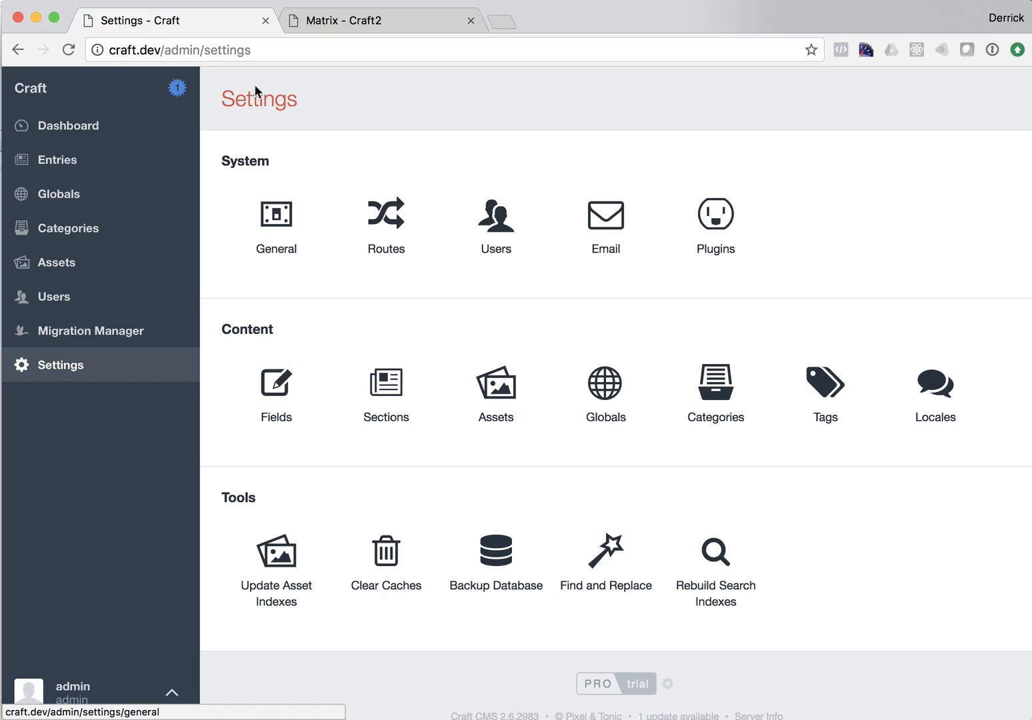
Step: On the original Craft site, open the Matrix field's settings and add a new block type named "Block 2"
{"action": "left_click", "coordinate": [334, 20]}
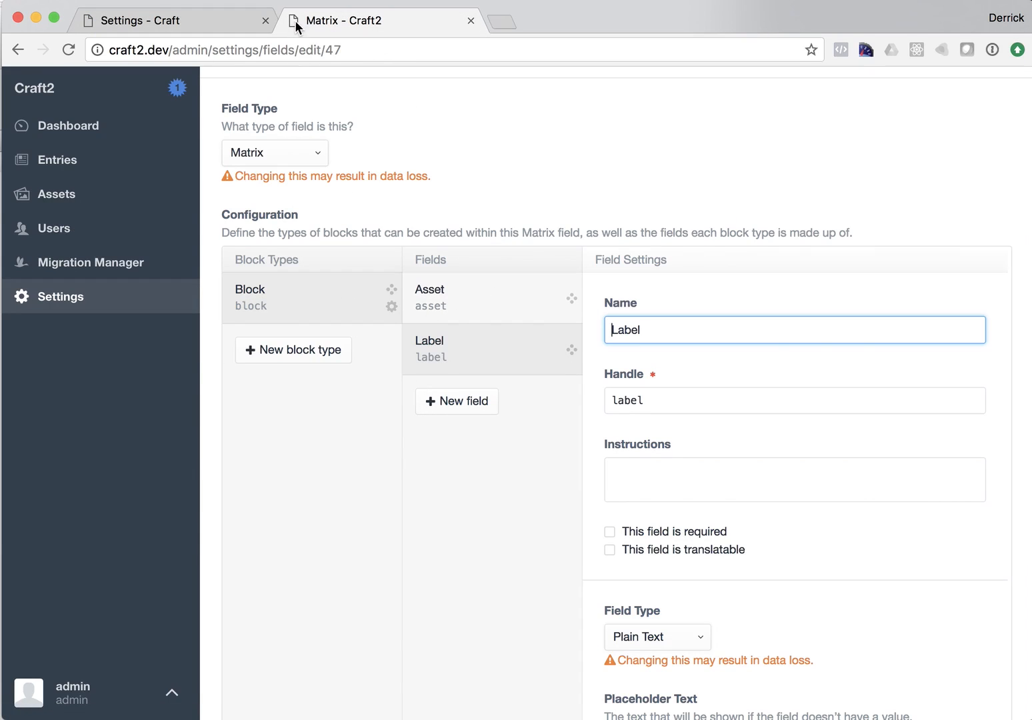
{"action": "left_click", "coordinate": [191, 22]}
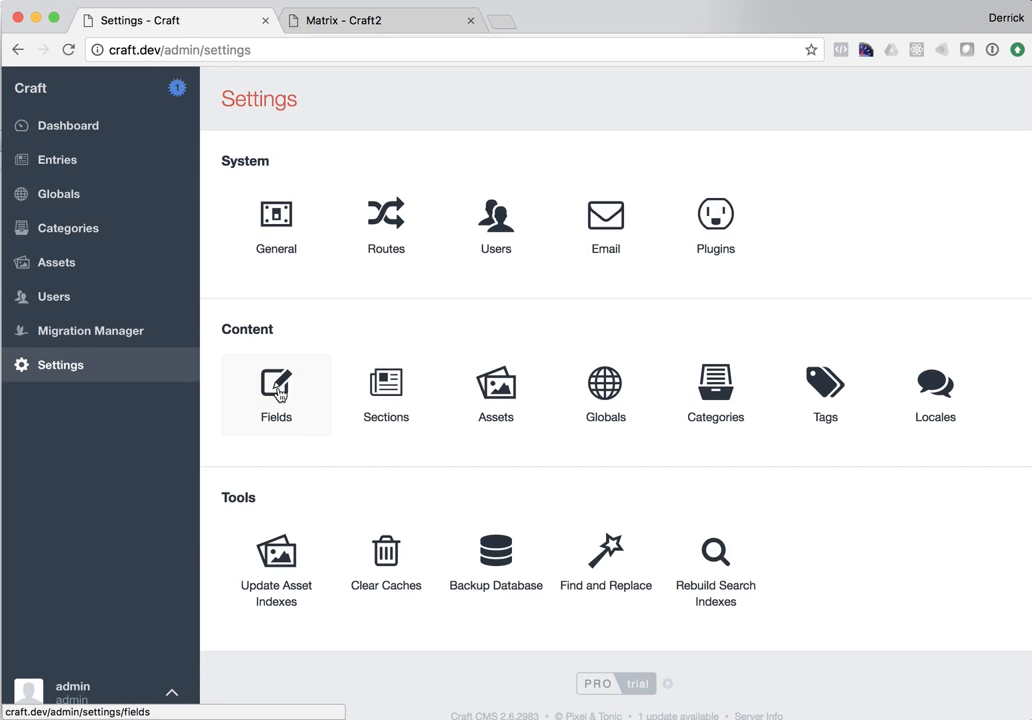
{"action": "left_click", "coordinate": [278, 392]}
{"action": "scroll", "coordinate": [360, 390], "scroll_direction": "down", "scroll_amount": 4}
{"action": "left_click", "coordinate": [436, 273]}
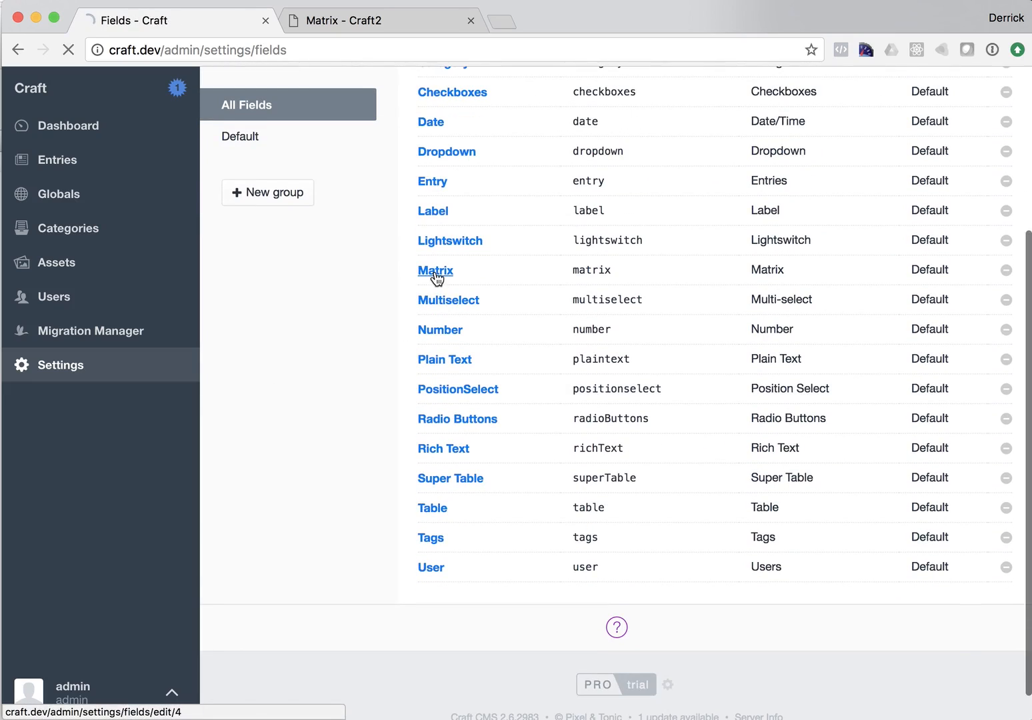
{"action": "scroll", "coordinate": [456, 313], "scroll_direction": "down", "scroll_amount": 5}
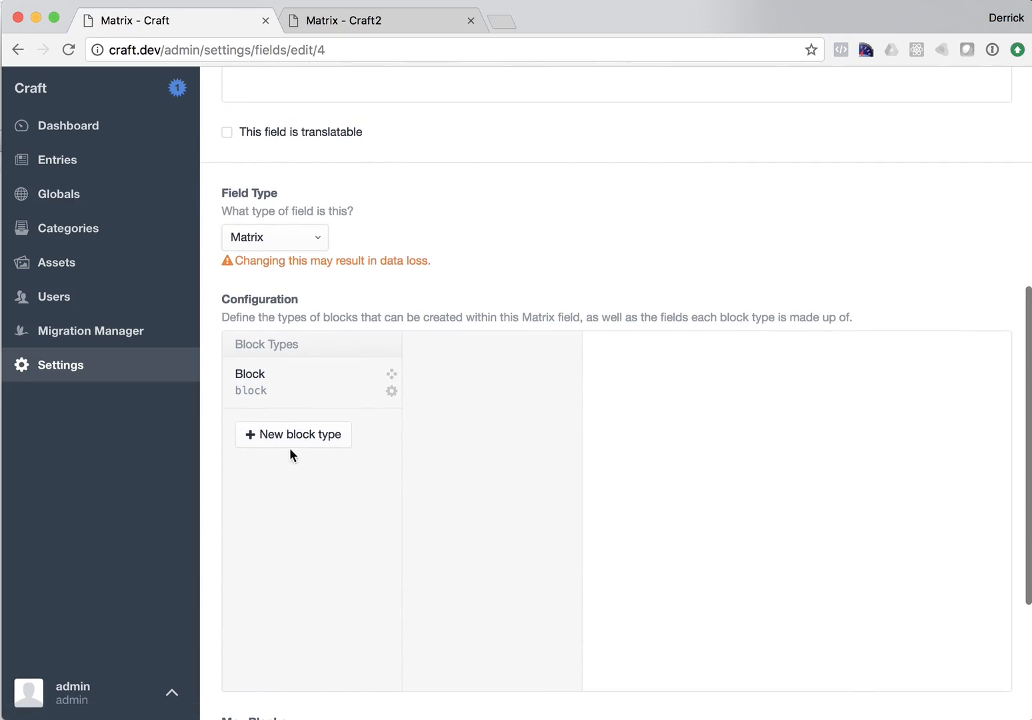
{"action": "left_click", "coordinate": [325, 437]}
{"action": "type", "text": "Block2"}
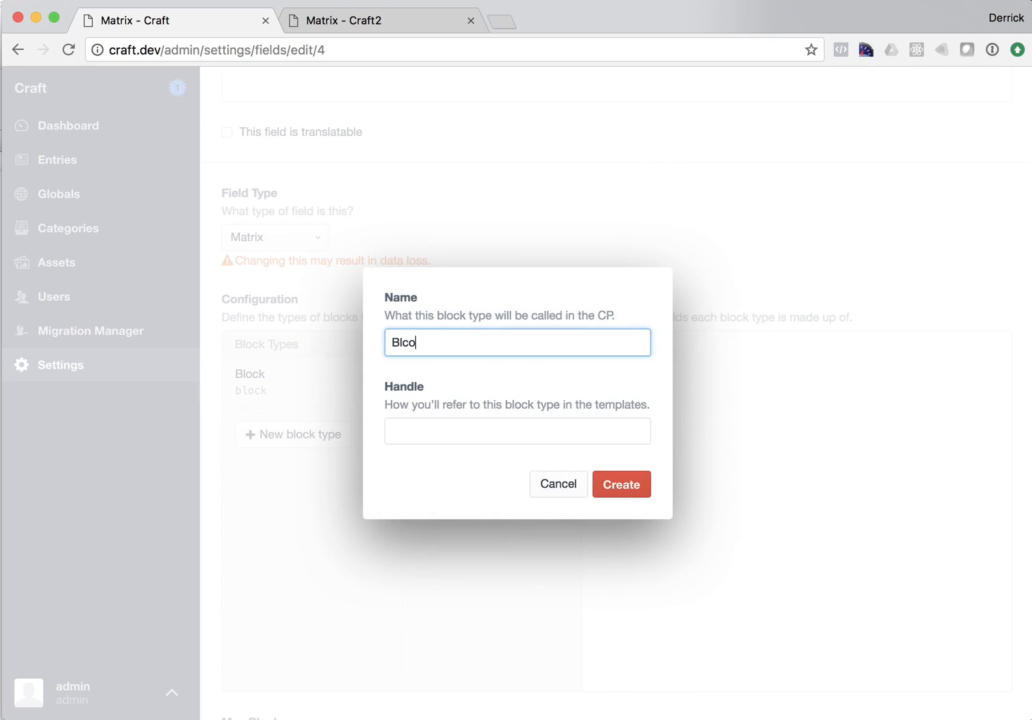
{"action": "key", "text": "BackSpace"}
{"action": "key", "text": "BackSpace"}
{"action": "key", "text": "BackSpace"}
{"action": "key", "text": "BackSpace"}
{"action": "type", "text": "ock 2"}
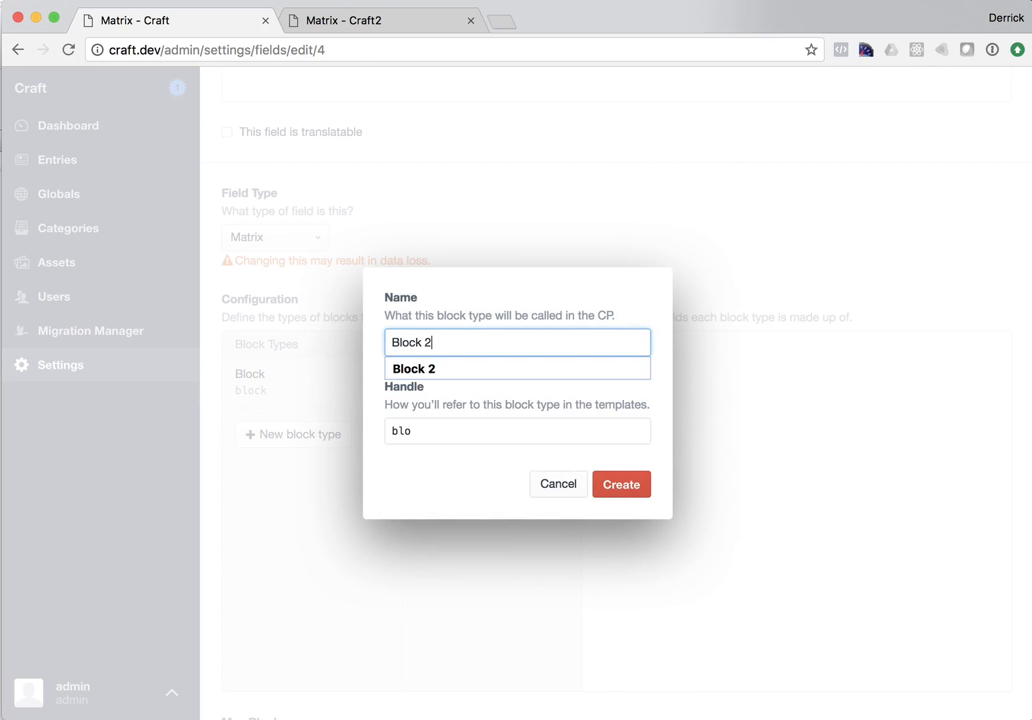
{"action": "left_click", "coordinate": [604, 492]}
Step: Name the new field in Block 2 "Label"
{"action": "scroll", "coordinate": [620, 433], "scroll_direction": "down", "scroll_amount": 4}
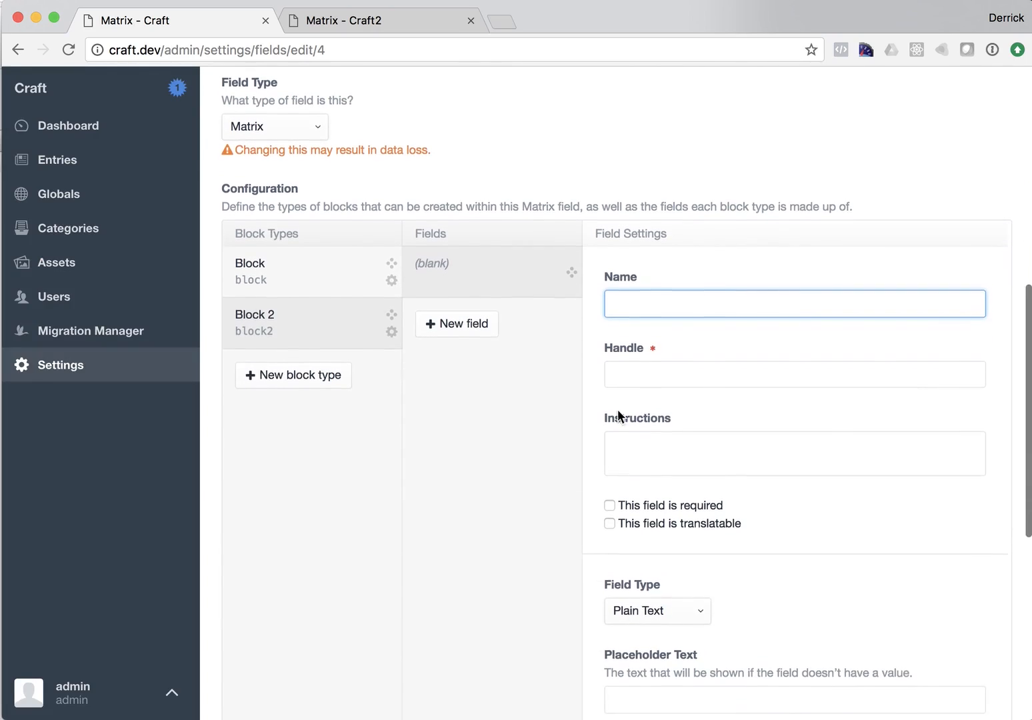
{"action": "type", "text": "Labl"}
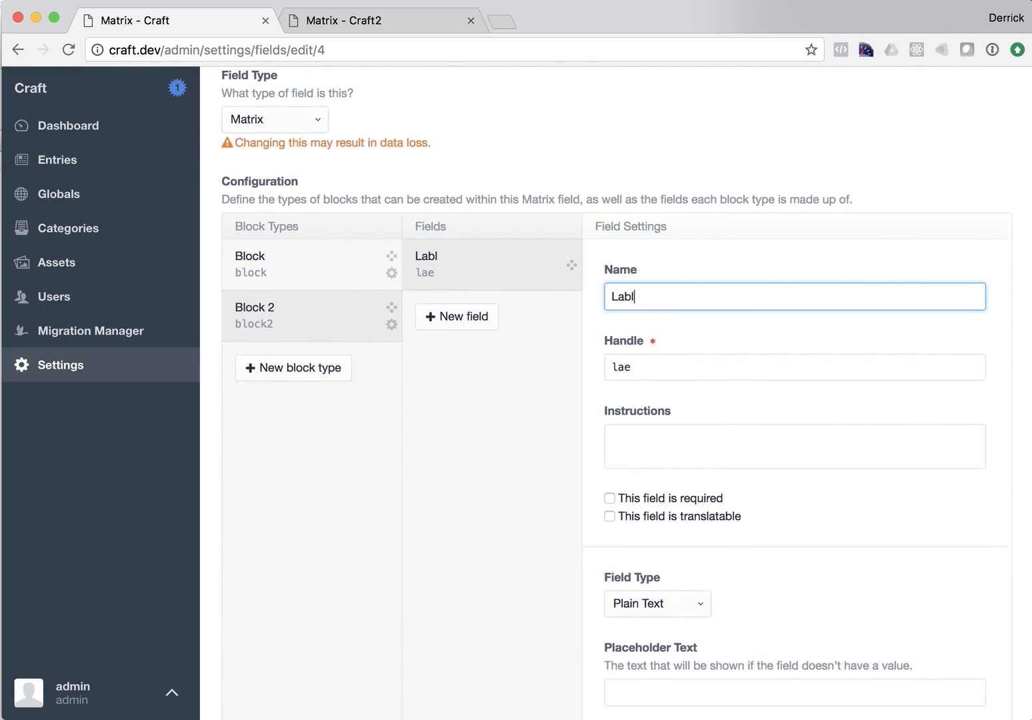
{"action": "key", "text": "BackSpace"}
{"action": "type", "text": "el"}
Step: Enable line breaks for the Label field, set its max length to 100, and save the Matrix field
{"action": "scroll", "coordinate": [692, 337], "scroll_direction": "down", "scroll_amount": 5}
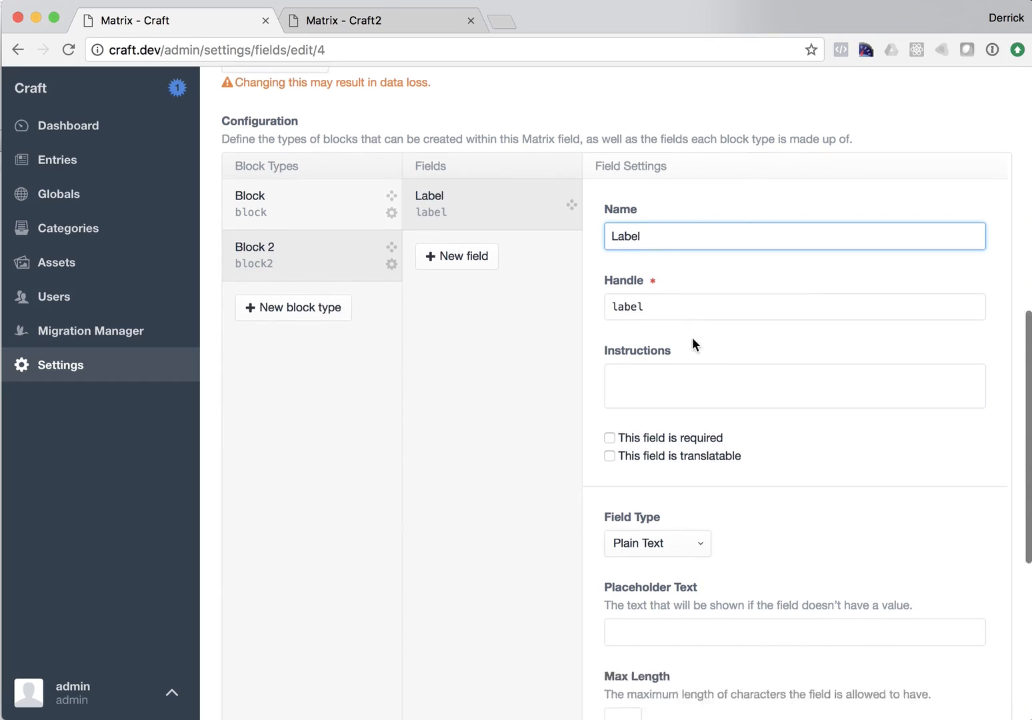
{"action": "scroll", "coordinate": [765, 420], "scroll_direction": "down", "scroll_amount": 4}
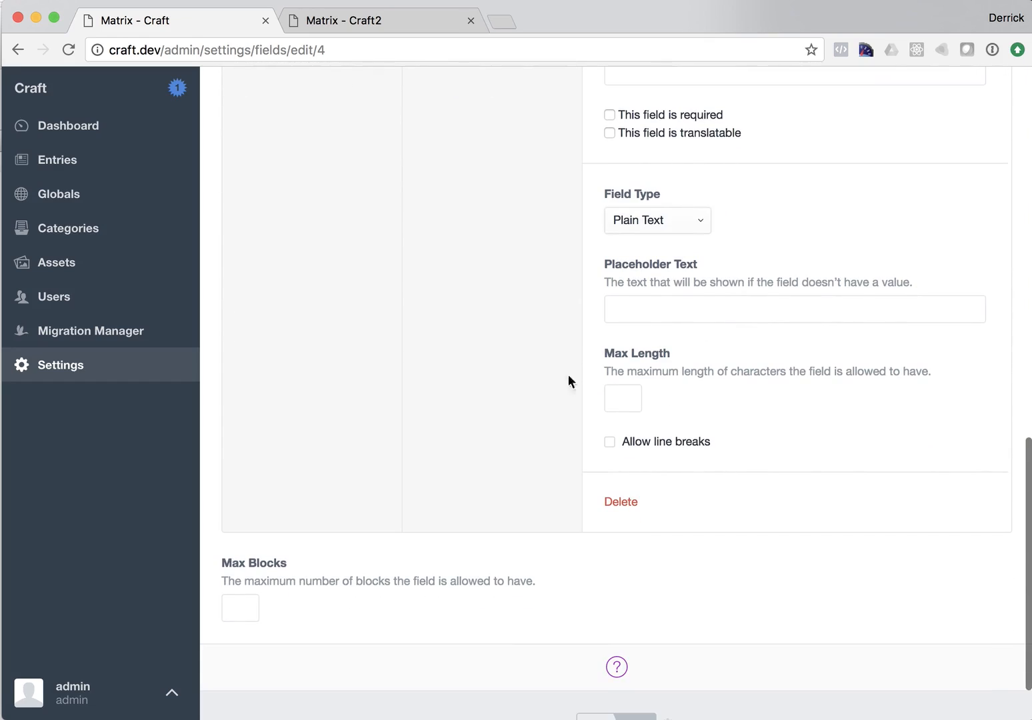
{"action": "left_click", "coordinate": [610, 441]}
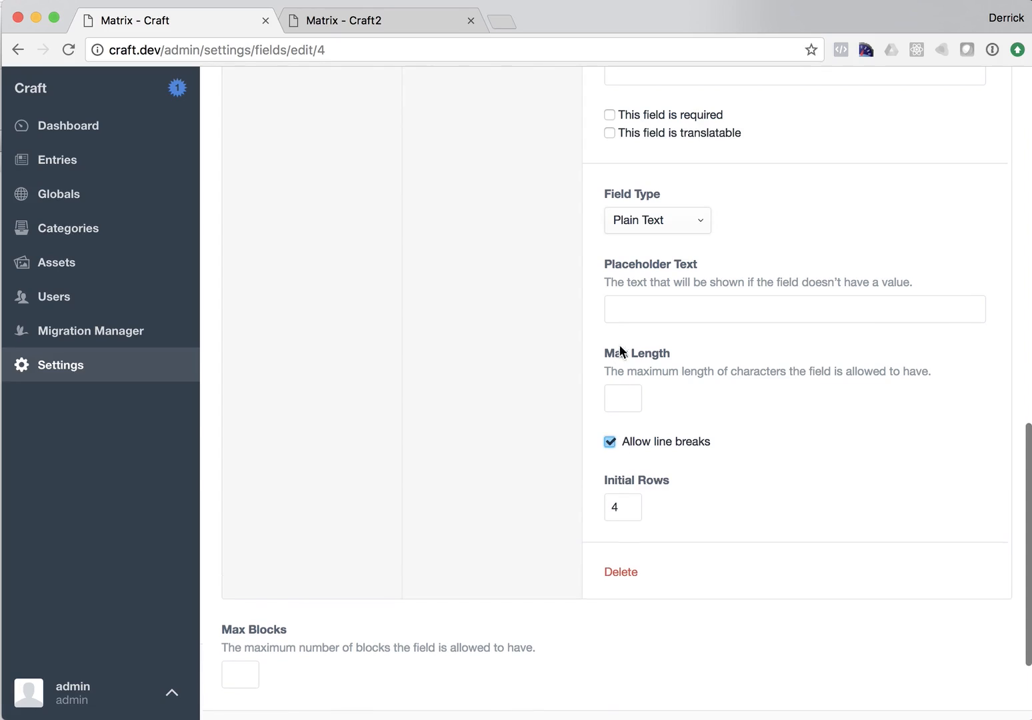
{"action": "left_click", "coordinate": [636, 392]}
{"action": "type", "text": "100"}
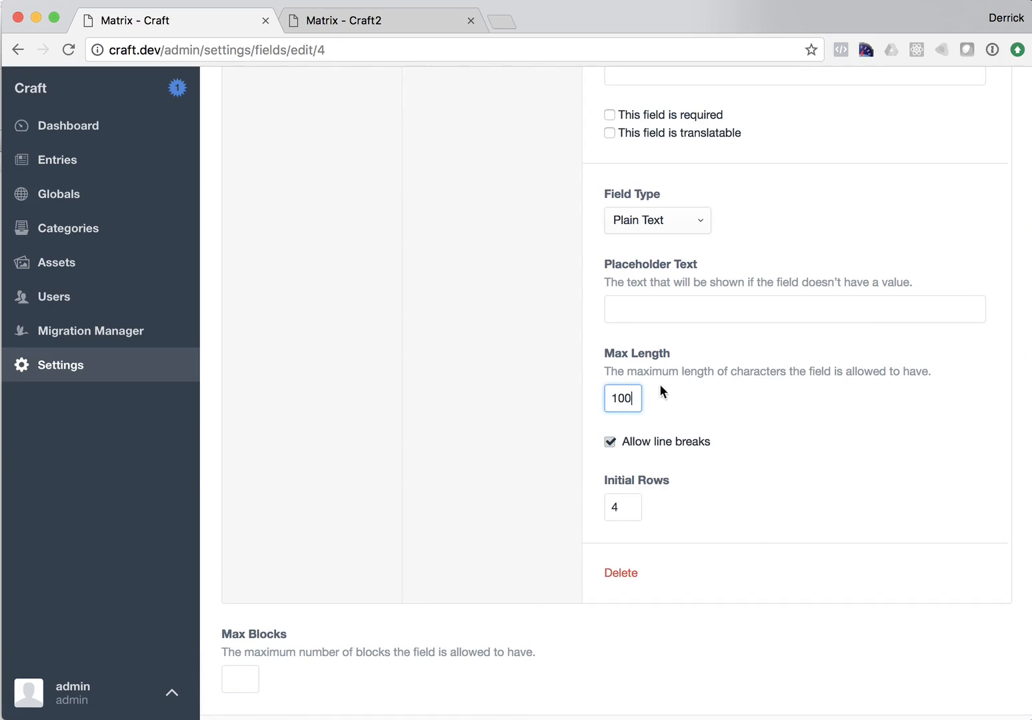
{"action": "left_click", "coordinate": [763, 540]}
{"action": "scroll", "coordinate": [757, 493], "scroll_direction": "up", "scroll_amount": 15}
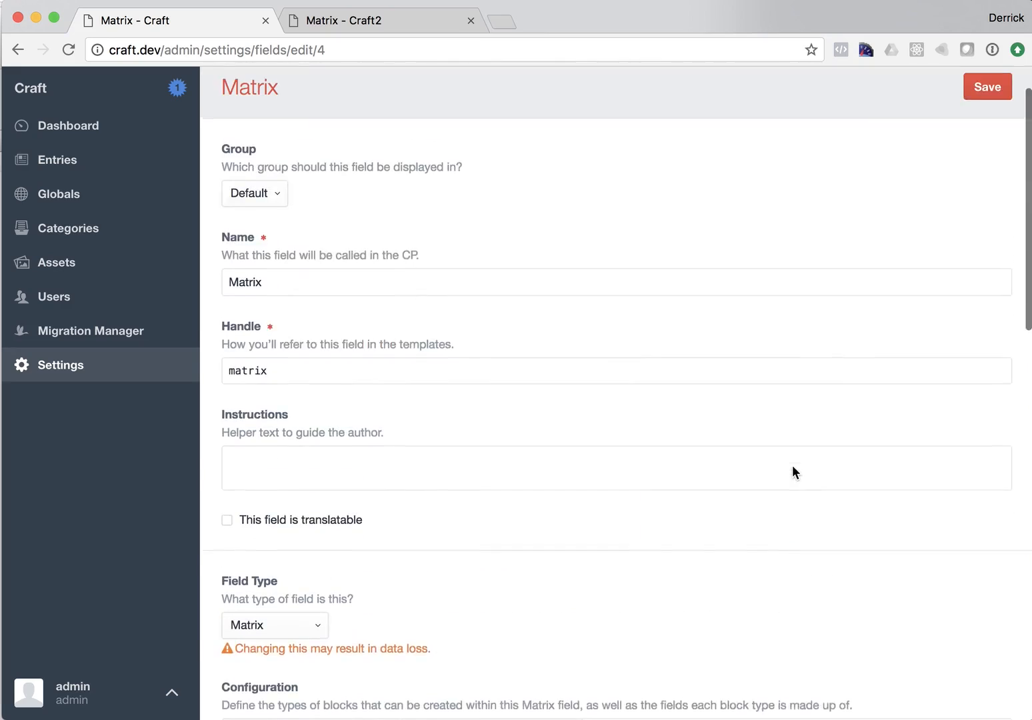
{"action": "left_click", "coordinate": [984, 142]}
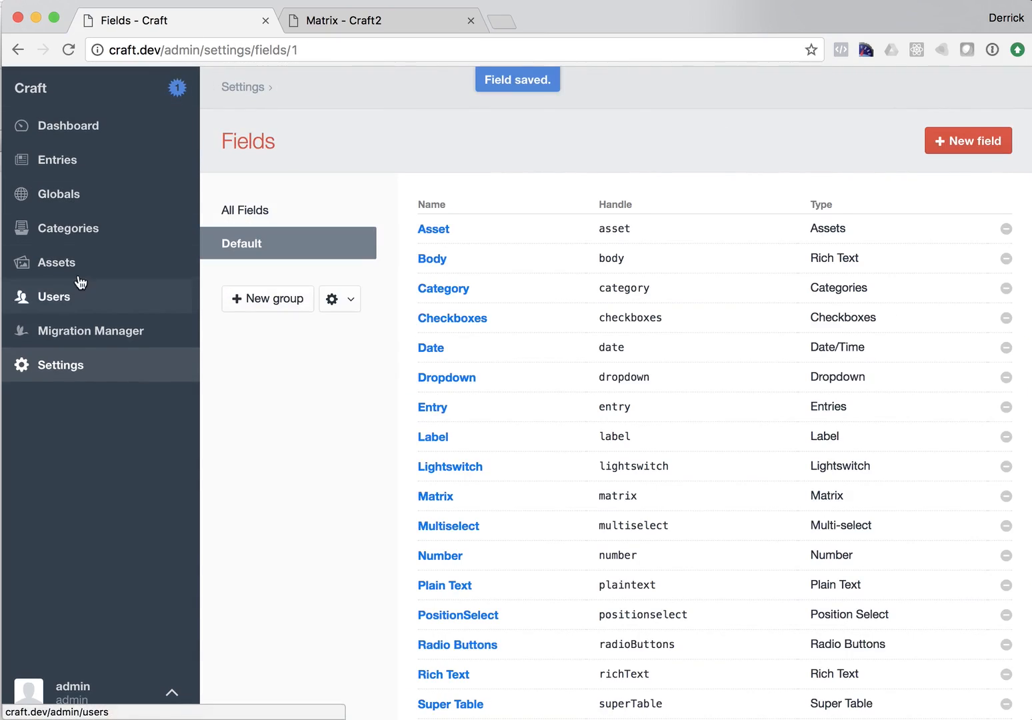
Step: Create a new migration in Migration Manager on the Craft site
{"action": "left_click", "coordinate": [120, 332]}
{"action": "scroll", "coordinate": [276, 413], "scroll_direction": "down", "scroll_amount": 9}
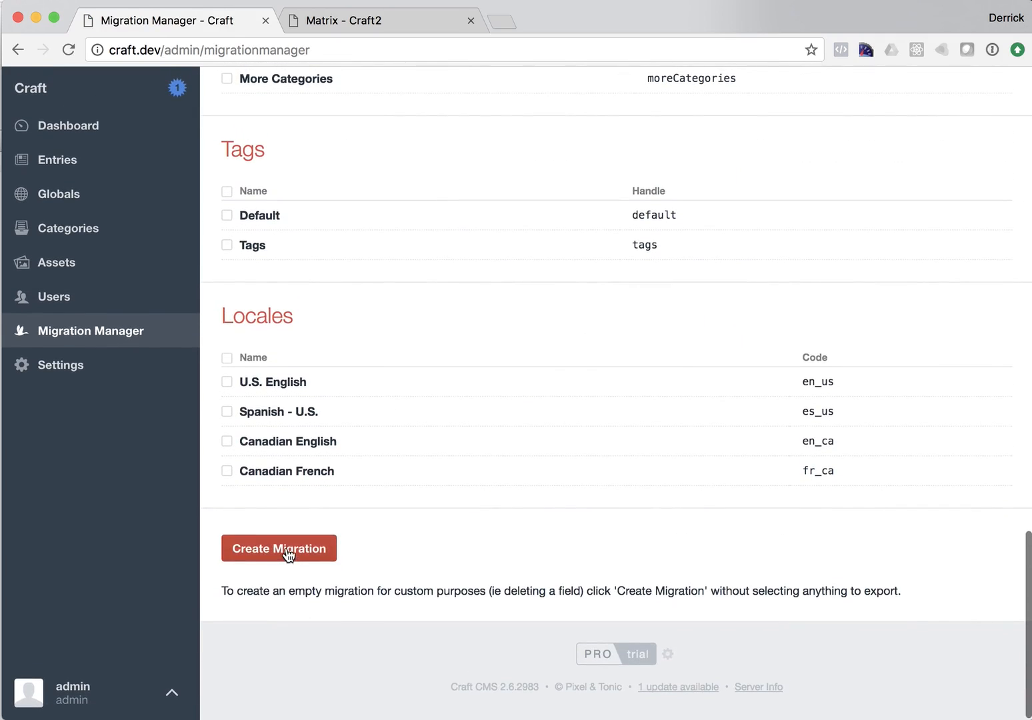
{"action": "left_click", "coordinate": [287, 542]}
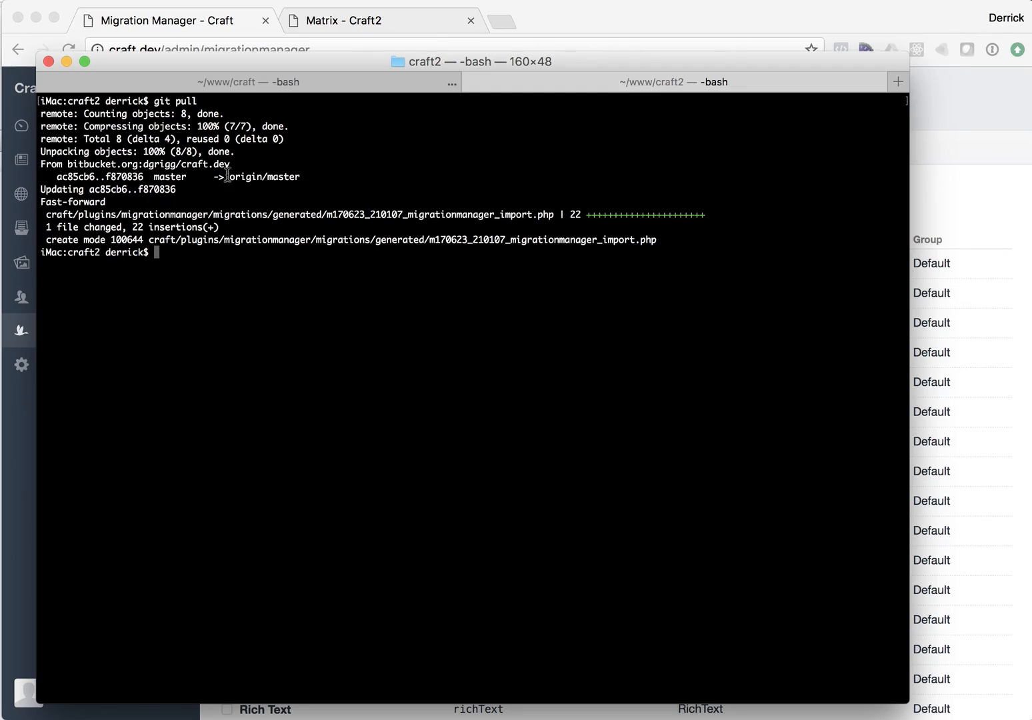
Step: In the craft terminal, stage, commit with message 'migration', and push the new migration using git add ., git commit -am, git push
{"action": "left_click", "coordinate": [207, 86]}
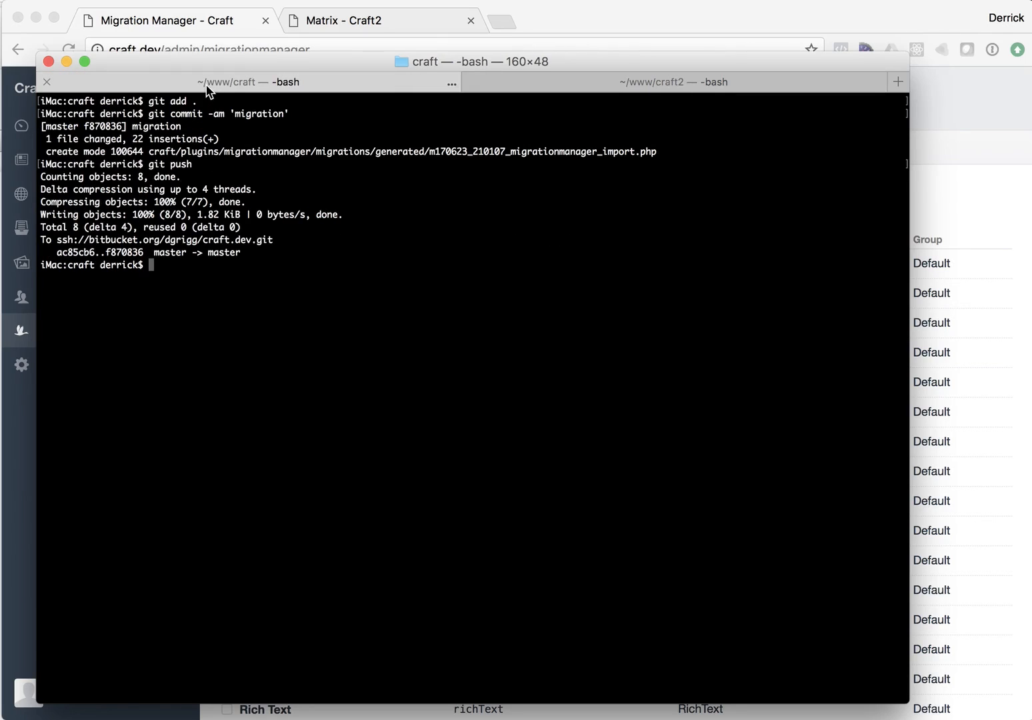
{"action": "type", "text": "git add ."}
{"action": "key", "text": "Return"}
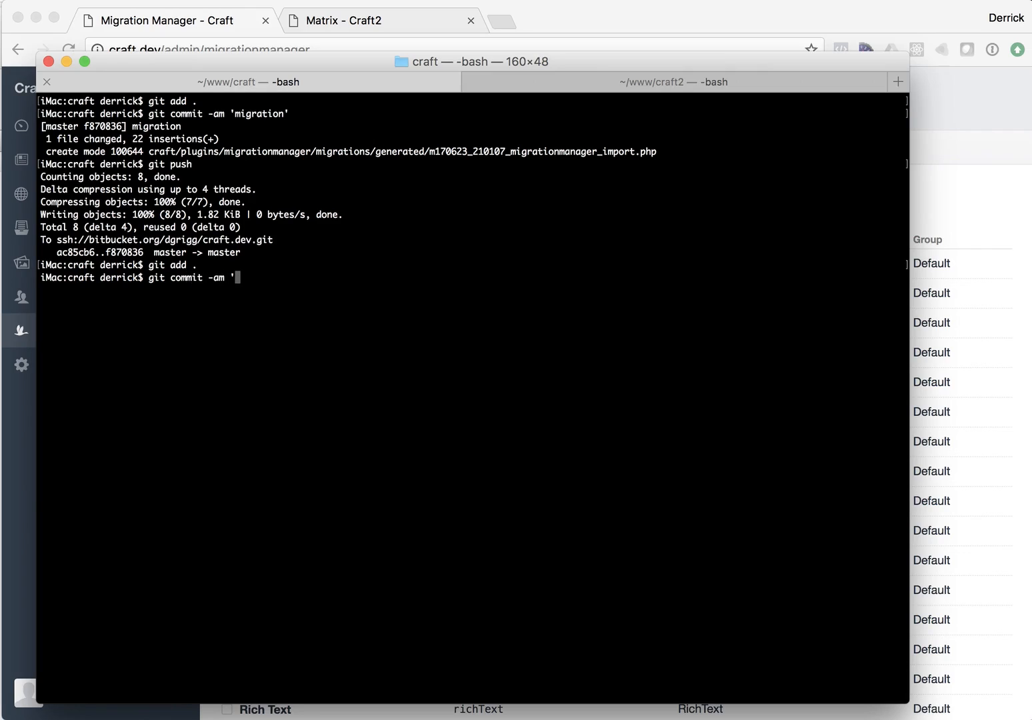
{"action": "type", "text": "git commit -am 'migration'"}
{"action": "key", "text": "Return"}
{"action": "type", "text": "git pu"}
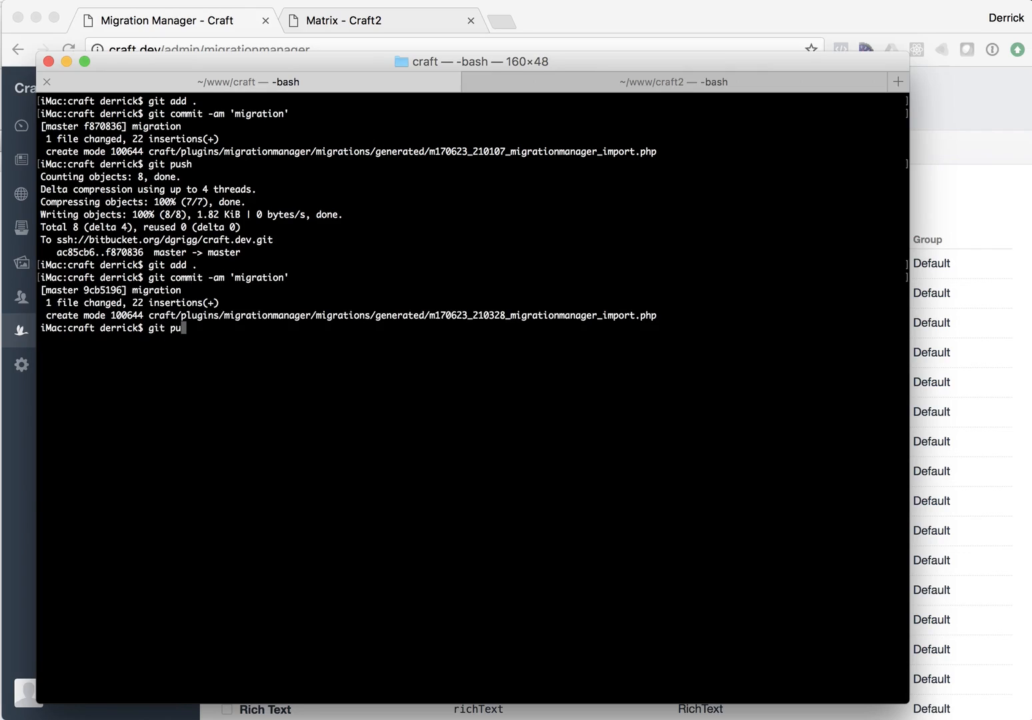
{"action": "type", "text": "sh"}
{"action": "key", "text": "Return"}
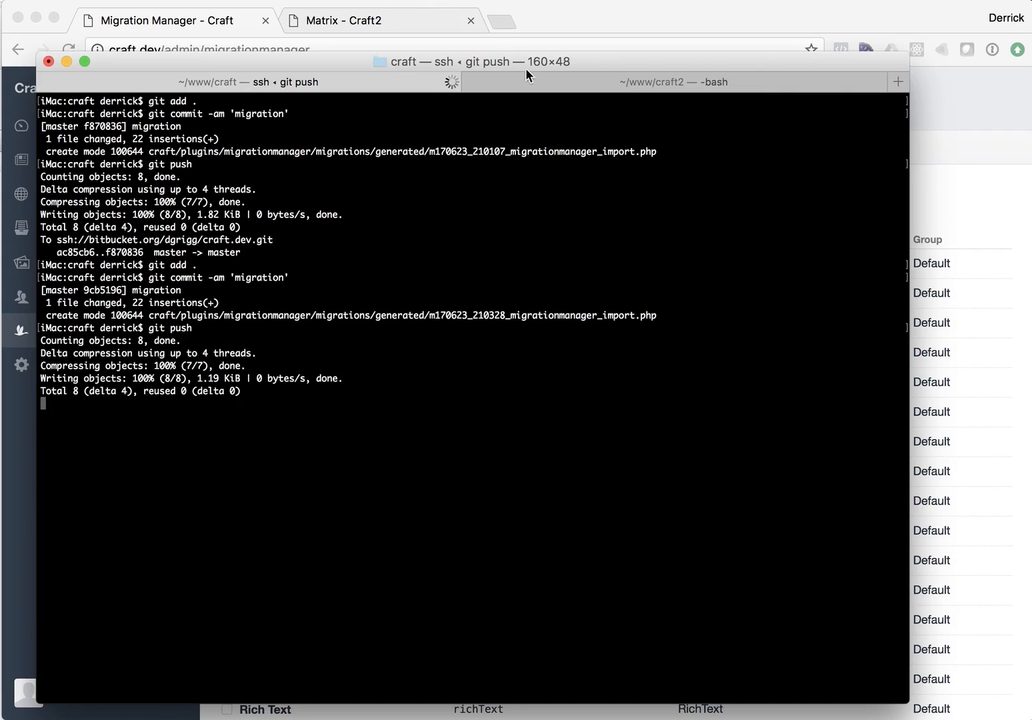
Step: In the craft2 terminal tab, pull the new migration with git pull
{"action": "left_click", "coordinate": [546, 79]}
{"action": "type", "text": "gi"}
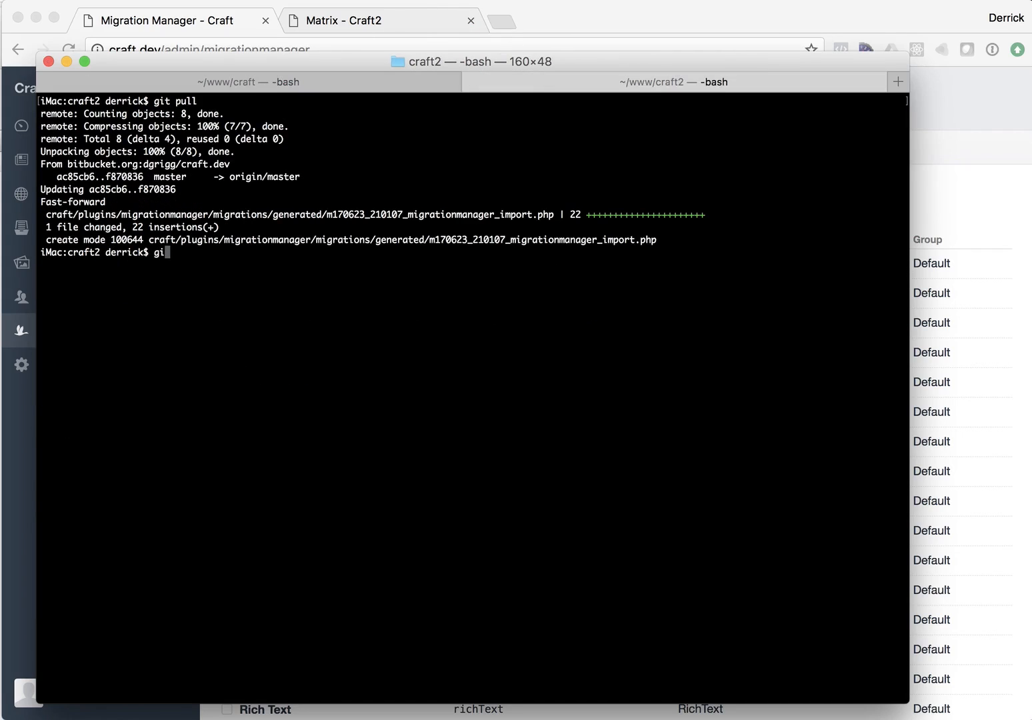
{"action": "type", "text": "t pull"}
{"action": "key", "text": "Return"}
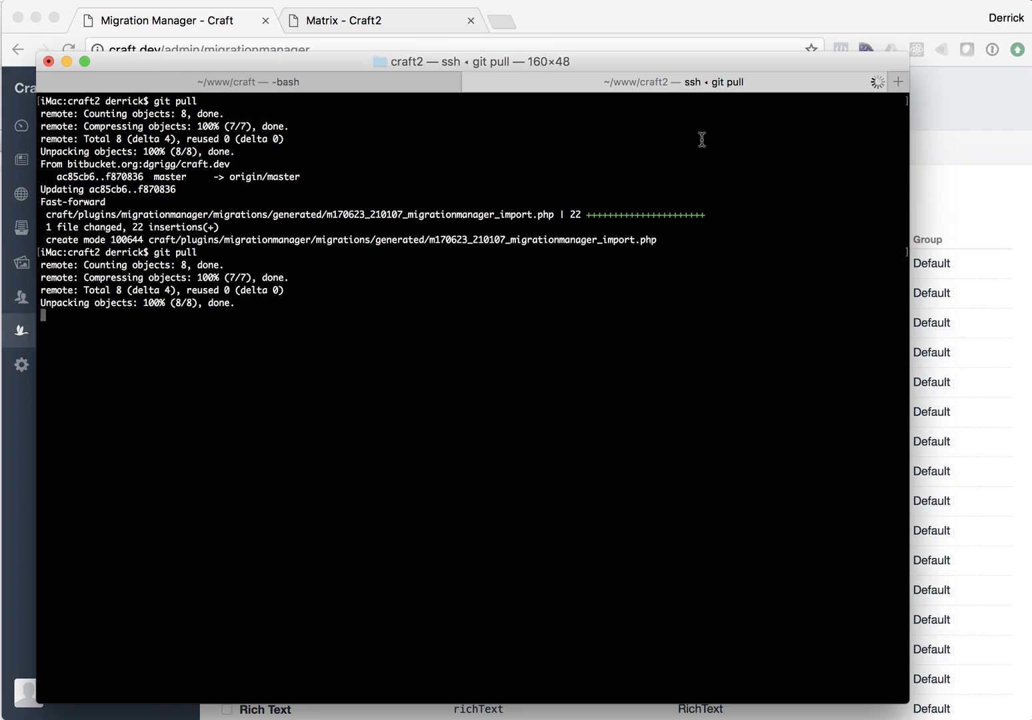
Step: On the Craft2 site, open Migration Manager's pending migrations and run the new migration
{"action": "left_click", "coordinate": [354, 20]}
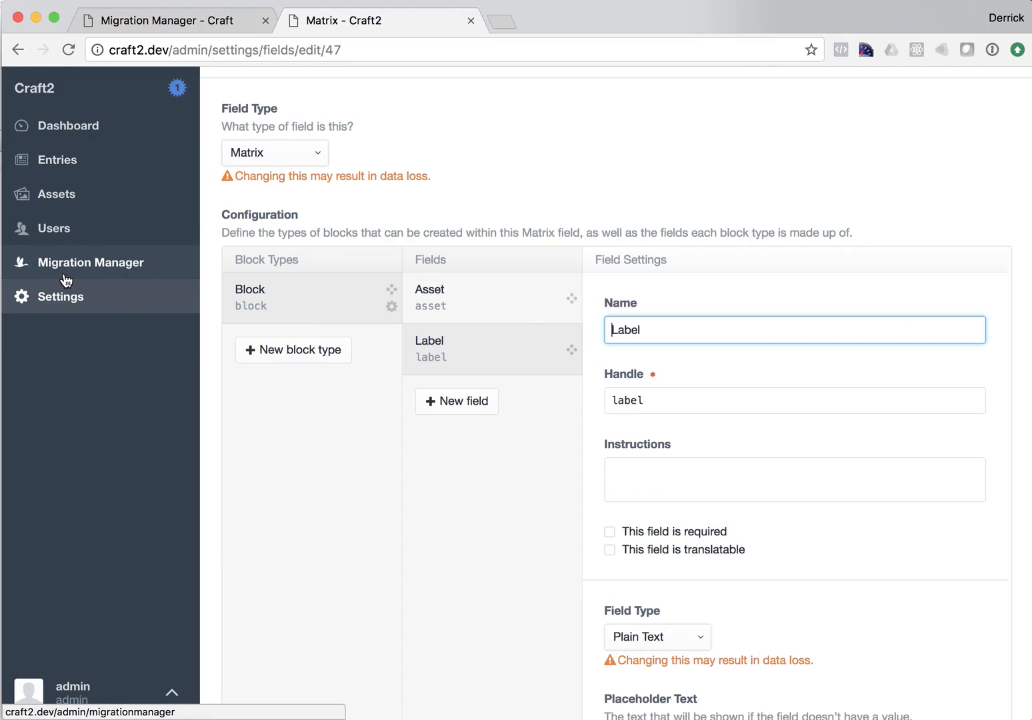
{"action": "left_click", "coordinate": [157, 274]}
{"action": "left_click", "coordinate": [402, 152]}
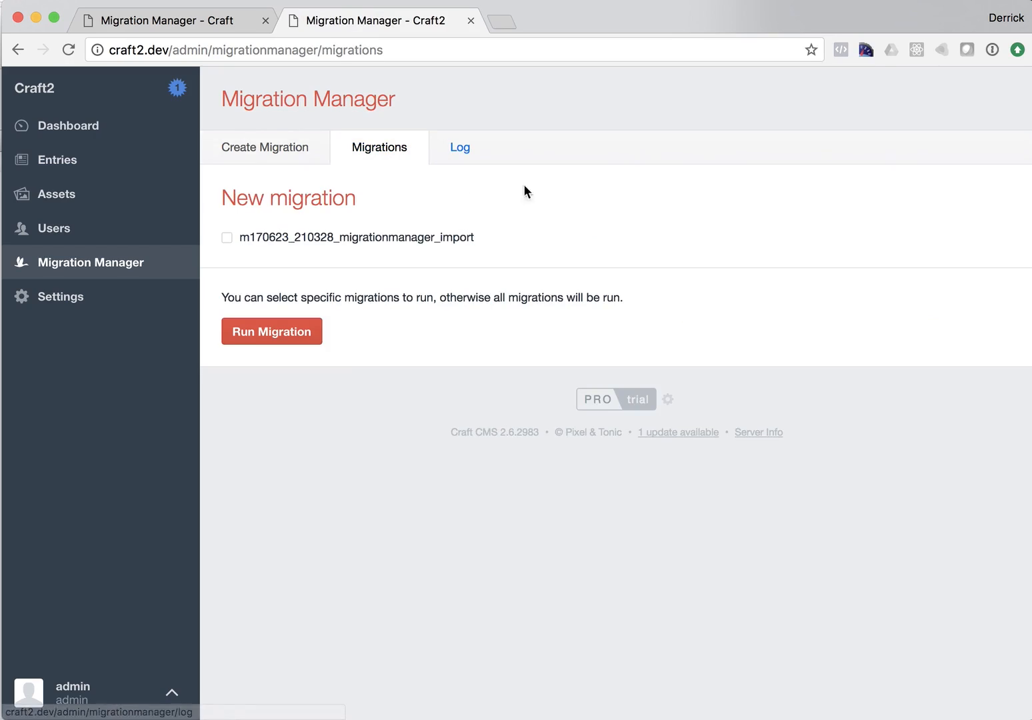
{"action": "left_click", "coordinate": [296, 335]}
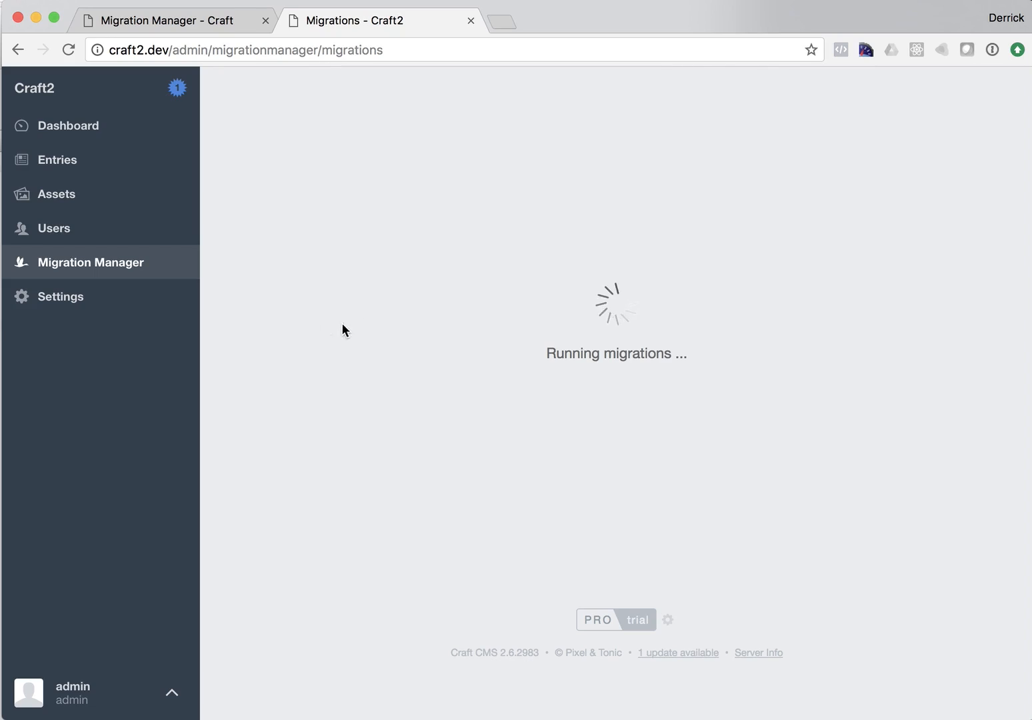
Step: Inspect the Craft2 Matrix field's block types and Block 2's Label field settings
{"action": "left_click", "coordinate": [60, 309]}
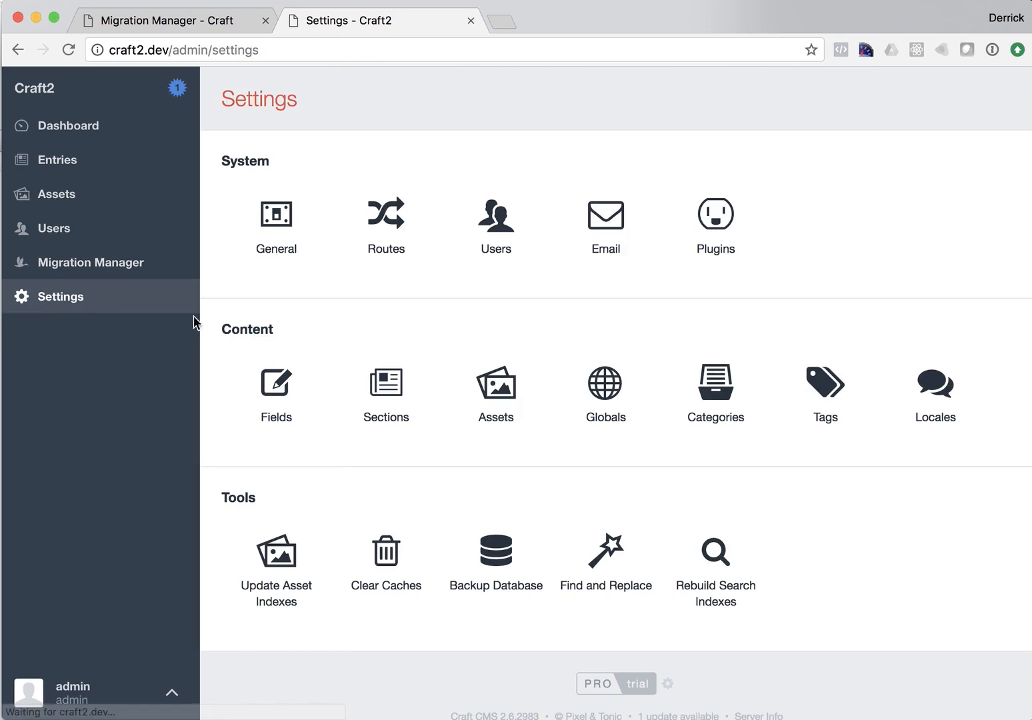
{"action": "left_click", "coordinate": [287, 371]}
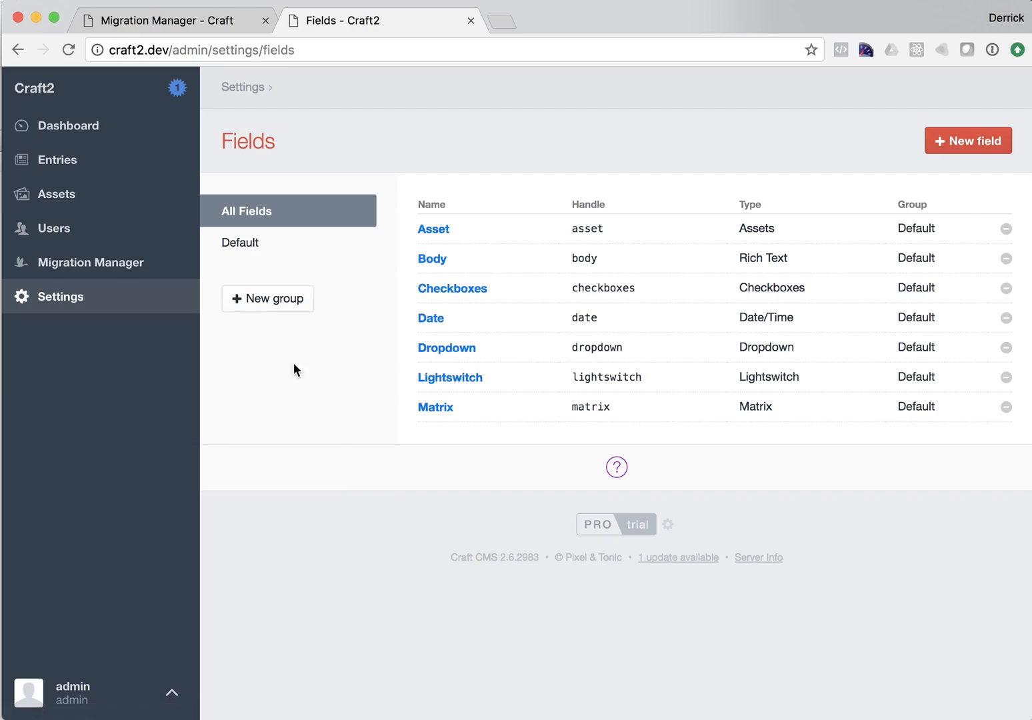
{"action": "left_click", "coordinate": [443, 408]}
{"action": "scroll", "coordinate": [452, 402], "scroll_direction": "down", "scroll_amount": 5}
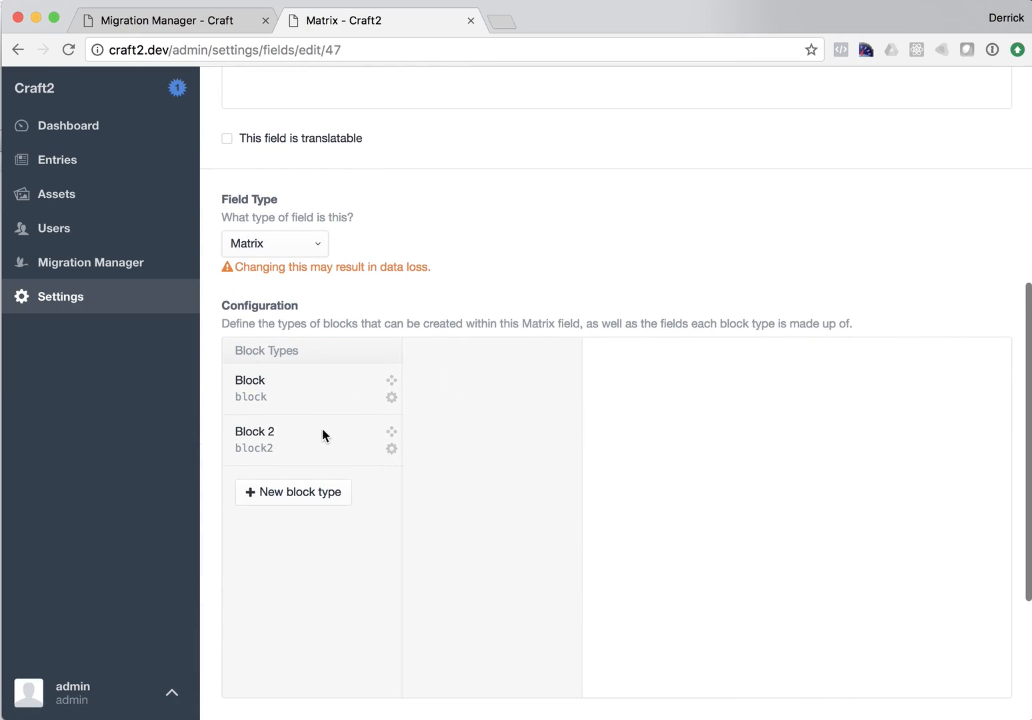
{"action": "left_click", "coordinate": [322, 433]}
{"action": "left_click", "coordinate": [430, 402]}
{"action": "scroll", "coordinate": [710, 393], "scroll_direction": "down", "scroll_amount": 10}
{"action": "scroll", "coordinate": [710, 392], "scroll_direction": "up", "scroll_amount": 10}
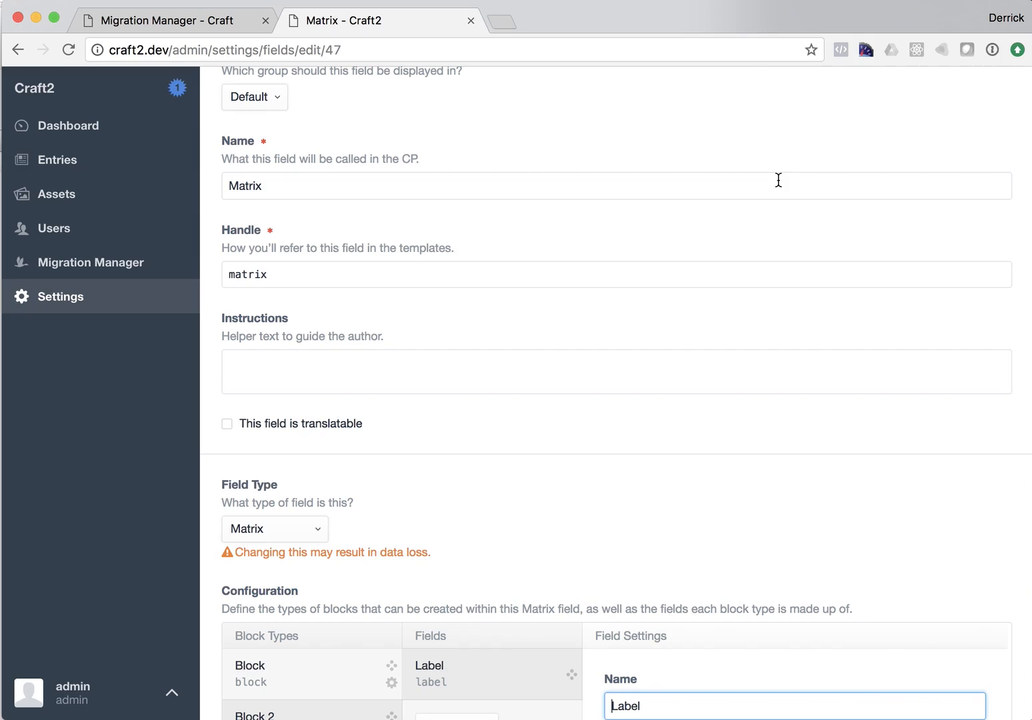
{"action": "scroll", "coordinate": [778, 180], "scroll_direction": "up", "scroll_amount": 3}
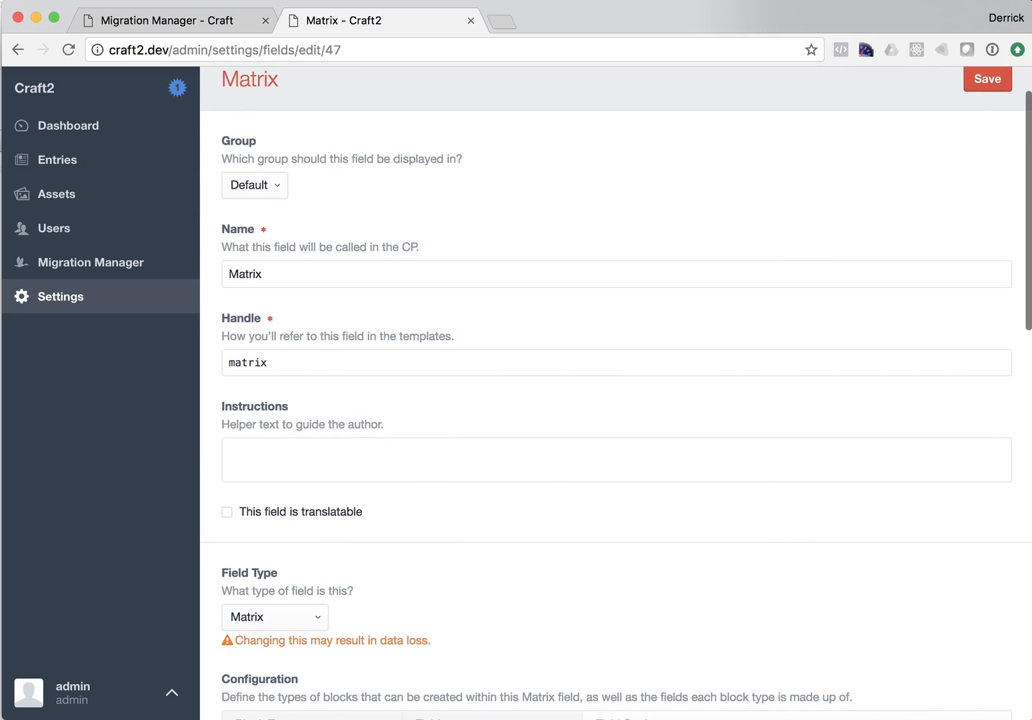